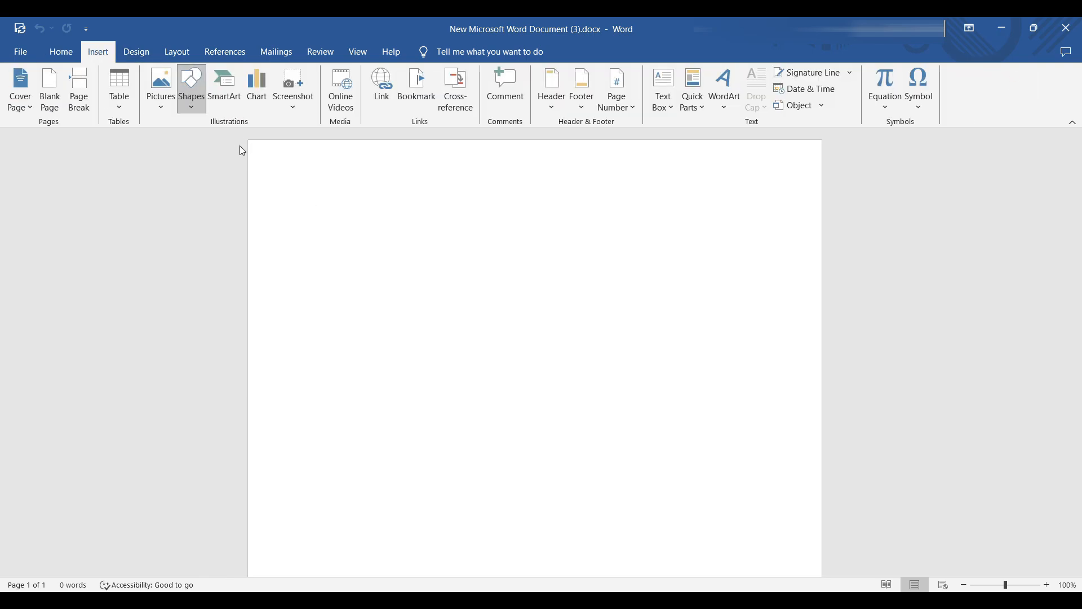
- Insert a blank page so that the document has two pages
{"action": "left_click", "coordinate": [221, 140]}
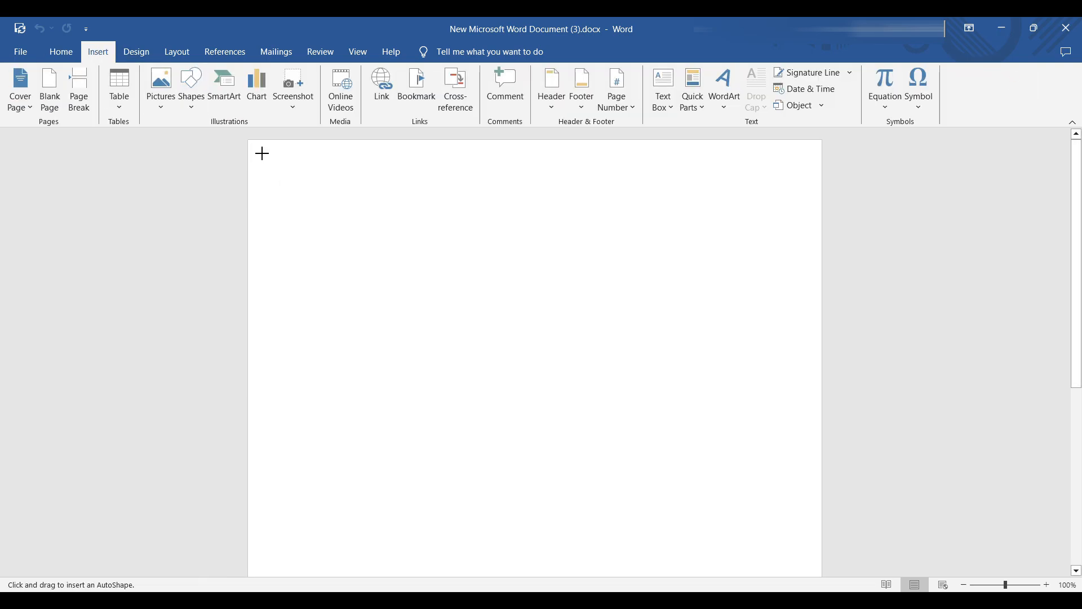
{"action": "left_click", "coordinate": [59, 104]}
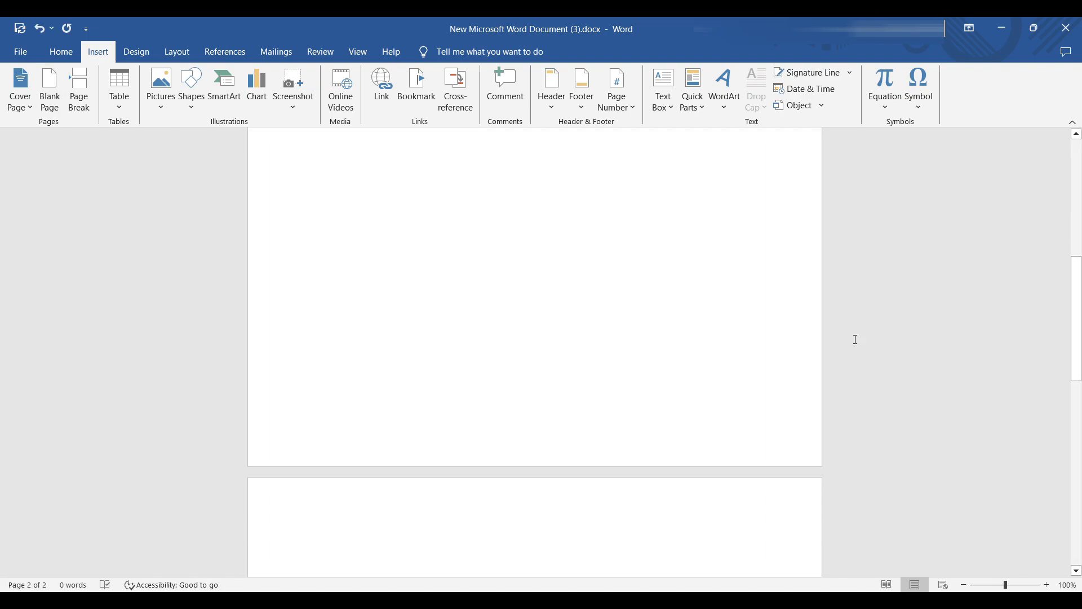
{"action": "scroll", "coordinate": [314, 548], "scroll_direction": "down", "scroll_amount": 6}
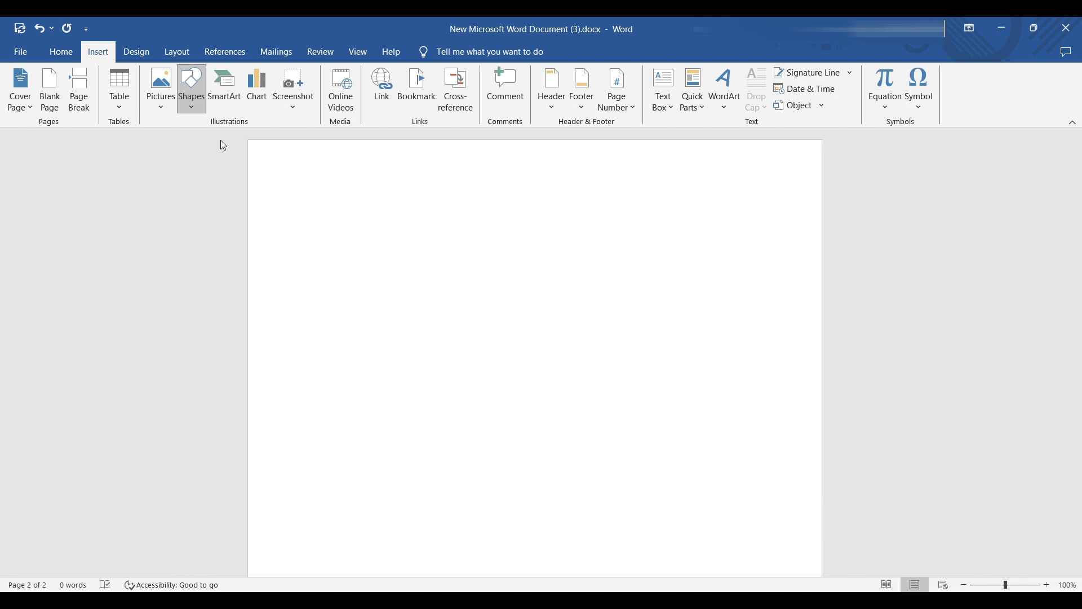
- Draw a rectangle along the first page's left edge, about 2.92" wide, and stretch it to the page bottom, about 10.98" high
{"action": "mouse_move", "coordinate": [259, 157]}
{"action": "left_mouse_down"}
{"action": "mouse_move", "coordinate": [469, 496]}
{"action": "mouse_move", "coordinate": [466, 574]}
{"action": "mouse_move", "coordinate": [457, 575]}
{"action": "left_mouse_up"}
{"action": "left_click_drag", "start_coordinate": [408, 456], "coordinate": [396, 436]}
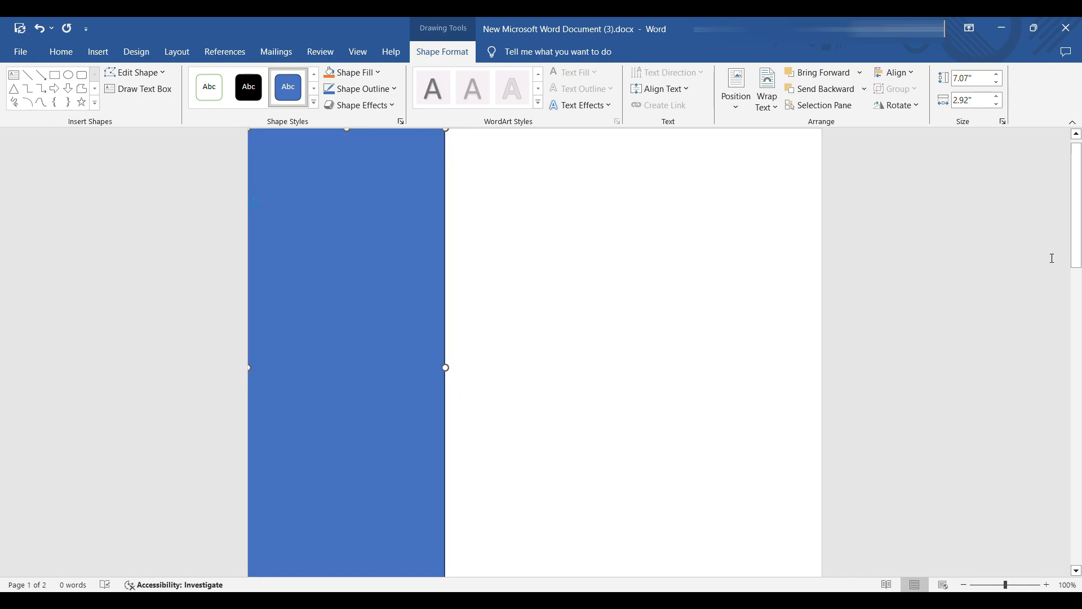
{"action": "left_click_drag", "start_coordinate": [1077, 249], "coordinate": [1078, 389]}
{"action": "left_click", "coordinate": [604, 239]}
{"action": "left_click", "coordinate": [442, 172]}
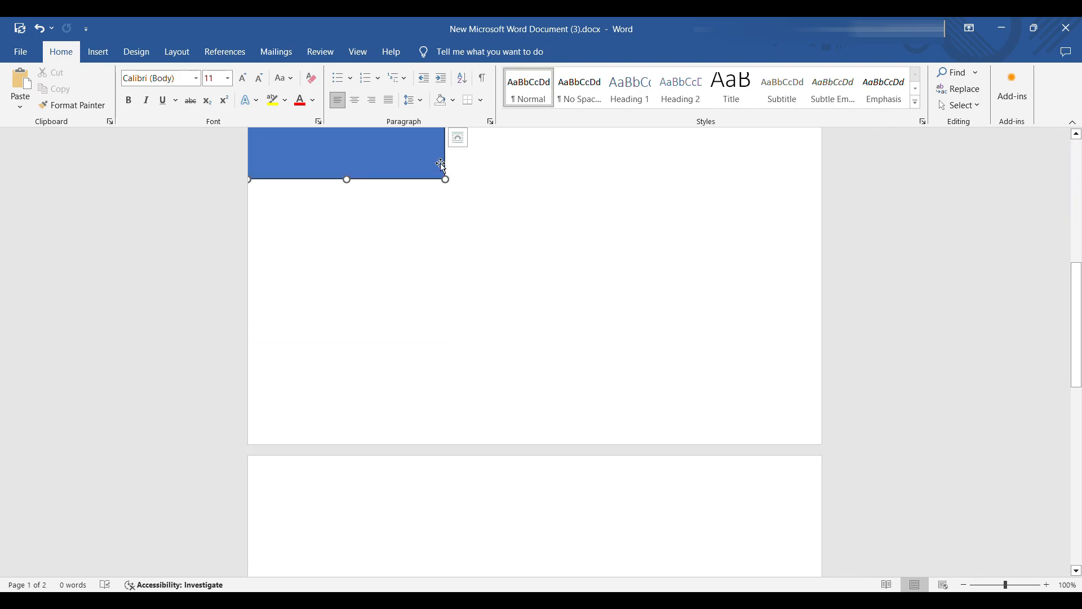
{"action": "left_click_drag", "start_coordinate": [350, 183], "coordinate": [351, 439]}
- Duplicate the sidebar rectangle and place the copy along the left edge of the second page
{"action": "scroll", "coordinate": [351, 438], "scroll_direction": "up", "scroll_amount": 6}
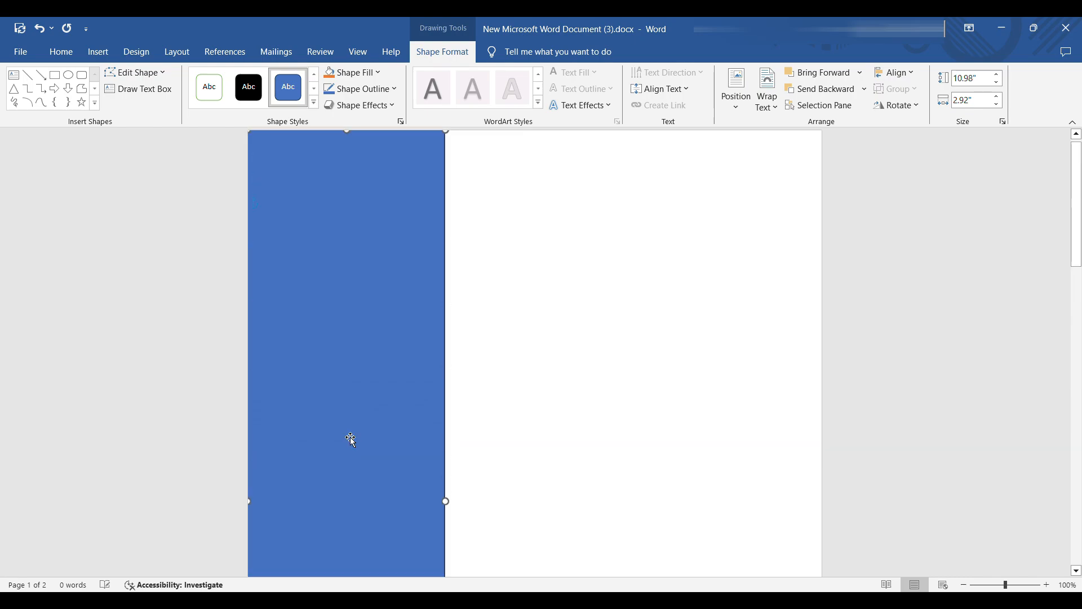
{"action": "key", "text": "ctrl+d"}
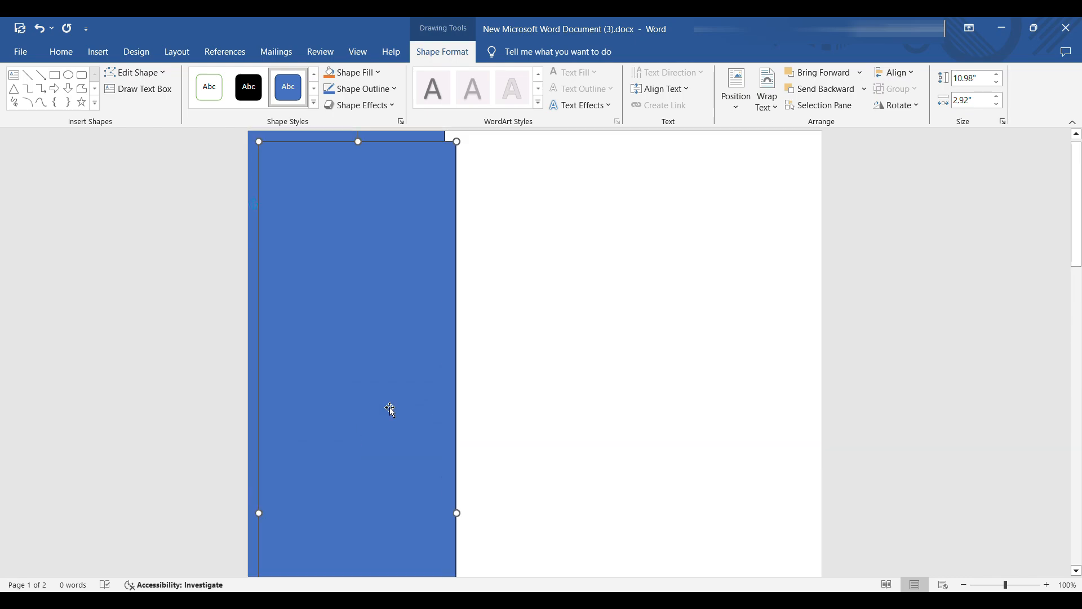
{"action": "left_click_drag", "start_coordinate": [390, 407], "coordinate": [435, 575]}
{"action": "key", "text": "ctrl+z"}
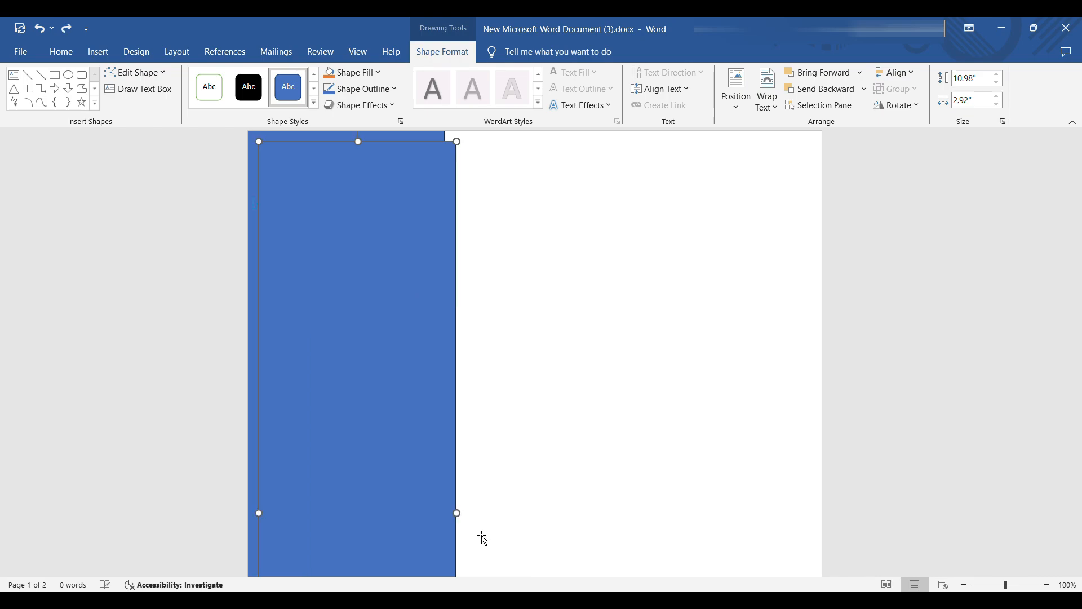
{"action": "left_click_drag", "start_coordinate": [1075, 242], "coordinate": [1076, 395]}
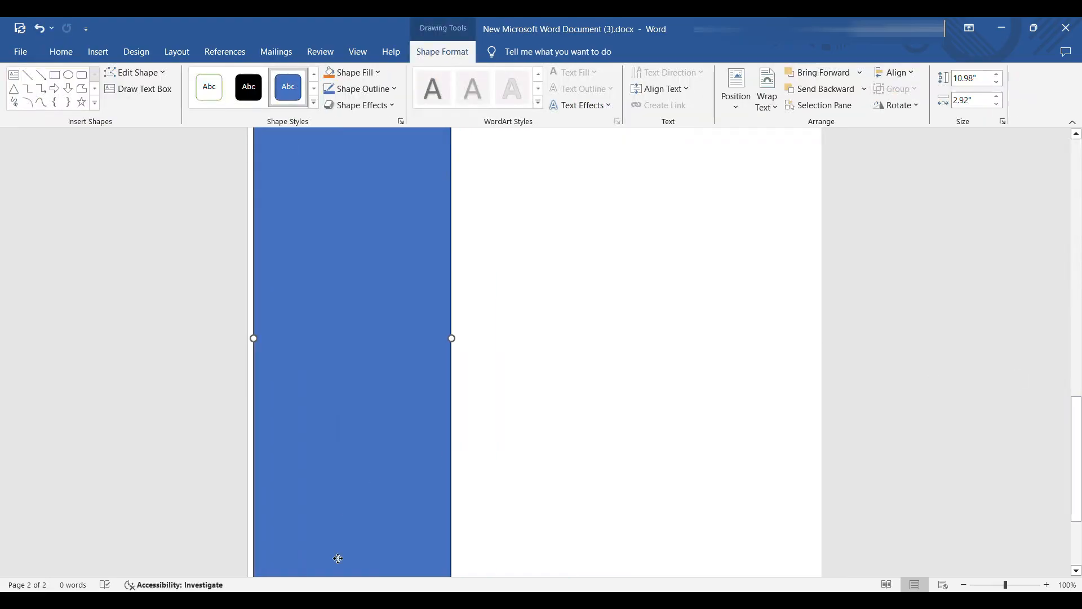
{"action": "left_click_drag", "start_coordinate": [338, 558], "coordinate": [372, 394]}
- Remove the outline from the sidebar rectangle on the first page
{"action": "left_click", "coordinate": [845, 234]}
{"action": "scroll", "coordinate": [845, 235], "scroll_direction": "up", "scroll_amount": 10}
{"action": "left_click", "coordinate": [429, 217]}
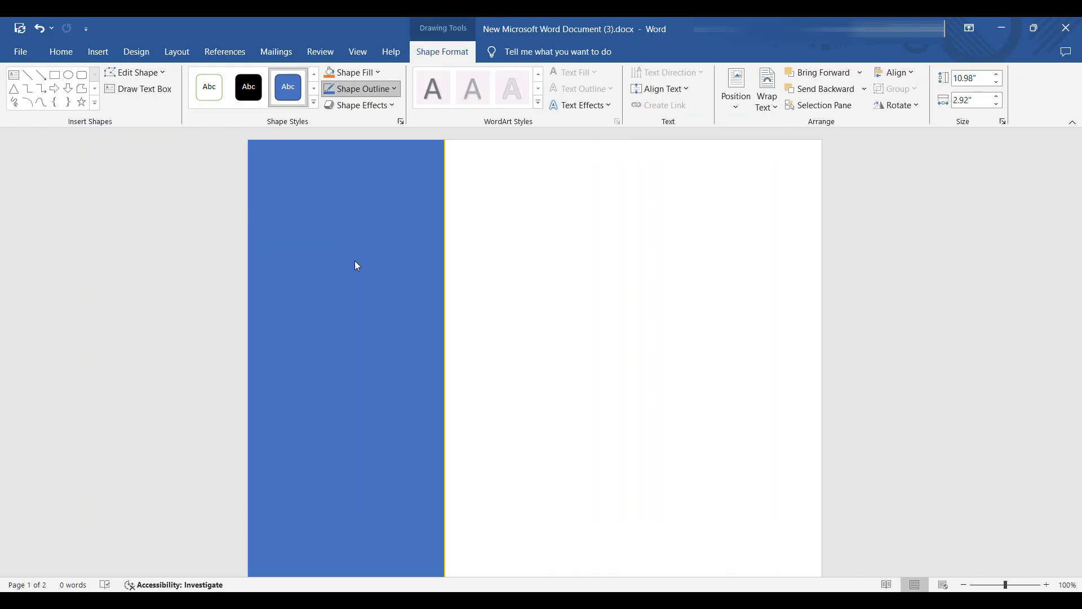
{"action": "left_click", "coordinate": [623, 293]}
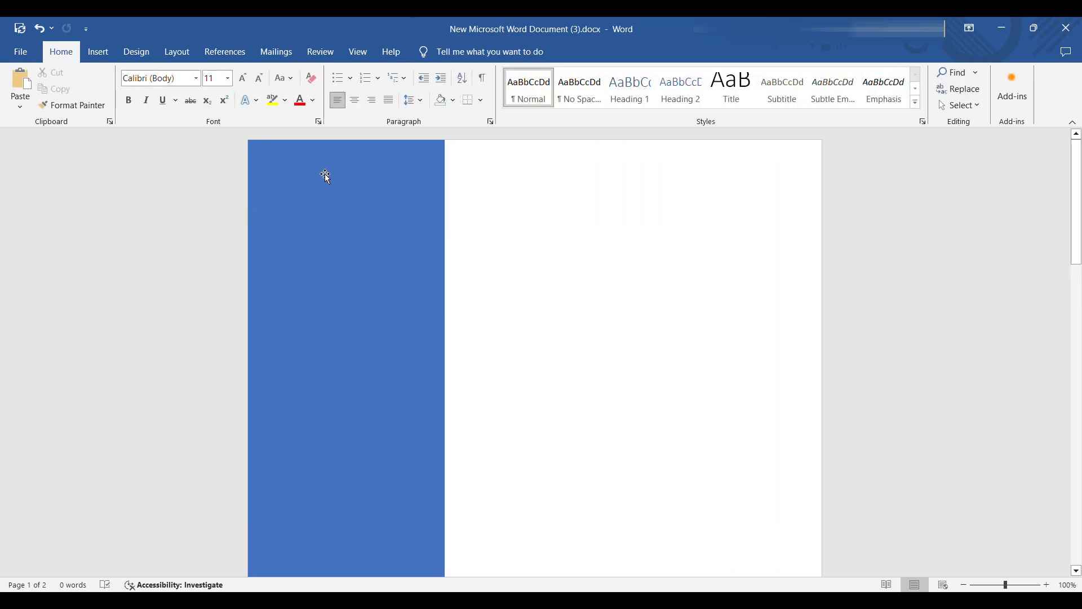
- Draw a rounded rectangle about 2.1" high and 7.79" wide and place it across the first page's top, against the right edge
{"action": "left_click", "coordinate": [99, 50]}
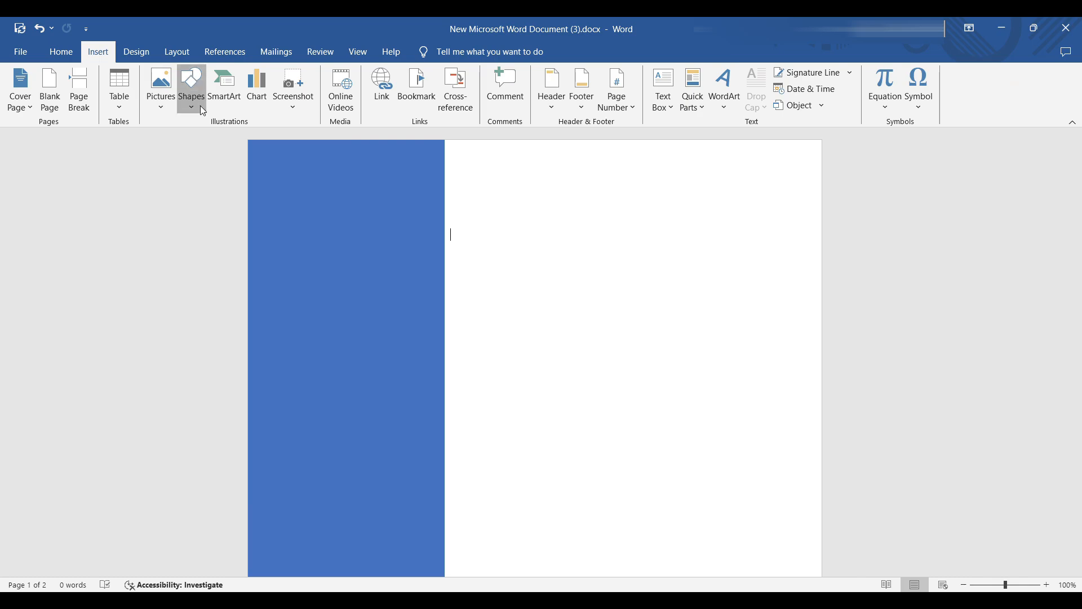
{"action": "left_click", "coordinate": [254, 141]}
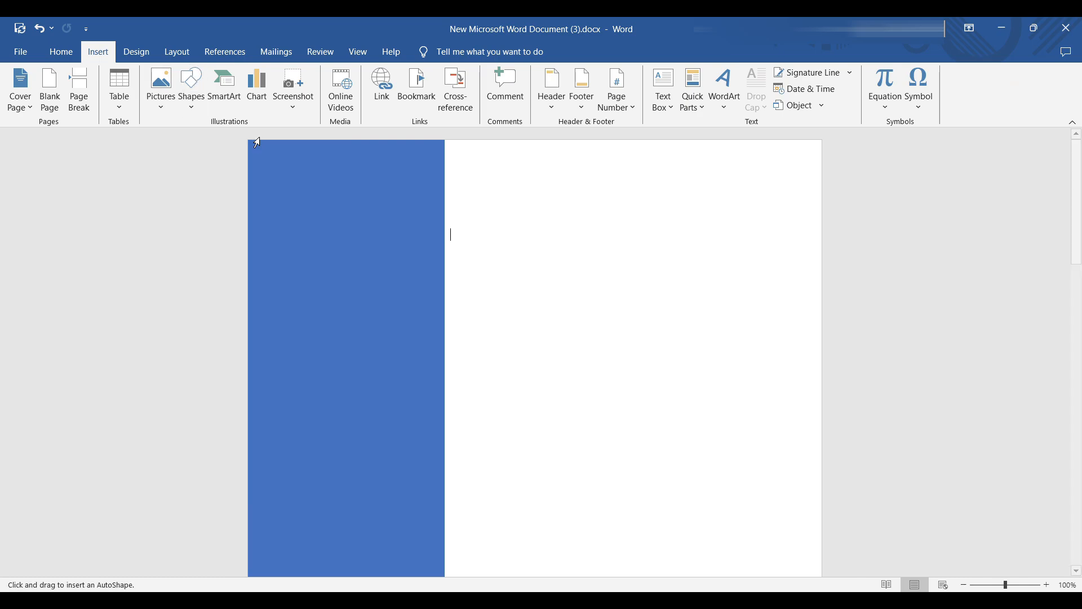
{"action": "left_click", "coordinate": [196, 83]}
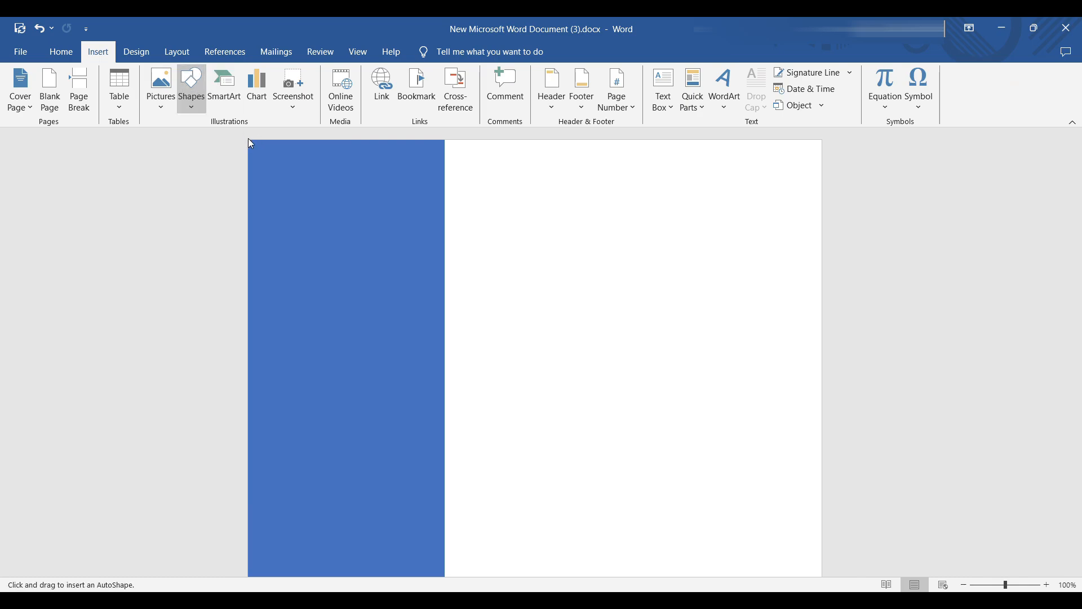
{"action": "mouse_move", "coordinate": [283, 164]}
{"action": "left_mouse_down"}
{"action": "mouse_move", "coordinate": [655, 295]}
{"action": "mouse_move", "coordinate": [741, 288]}
{"action": "mouse_move", "coordinate": [810, 307]}
{"action": "left_mouse_up"}
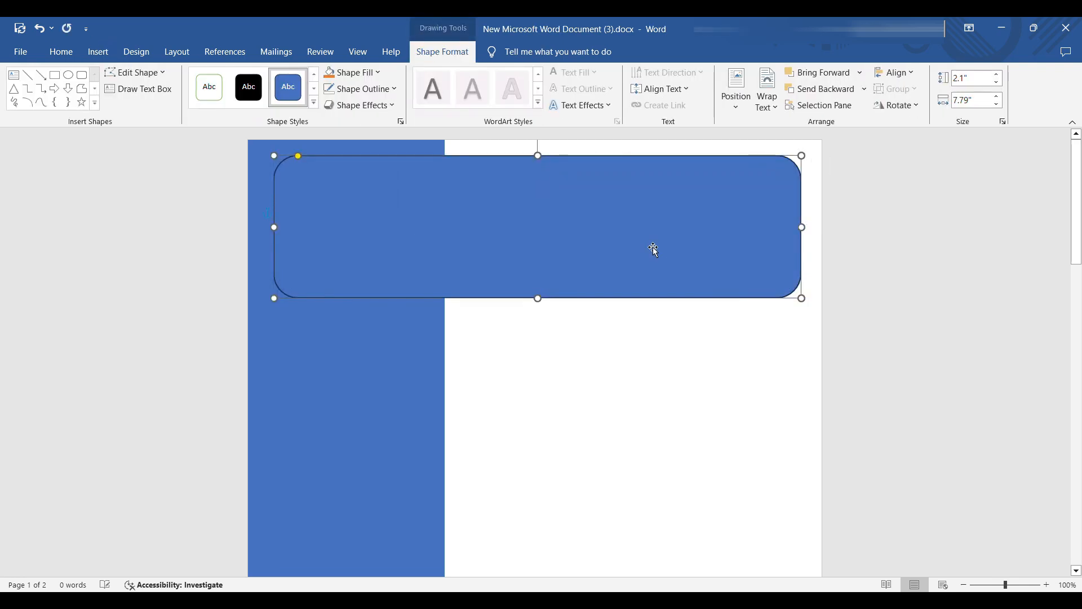
{"action": "mouse_move", "coordinate": [609, 222]}
{"action": "left_mouse_down"}
{"action": "mouse_move", "coordinate": [666, 198]}
{"action": "mouse_move", "coordinate": [623, 186]}
{"action": "left_mouse_up"}
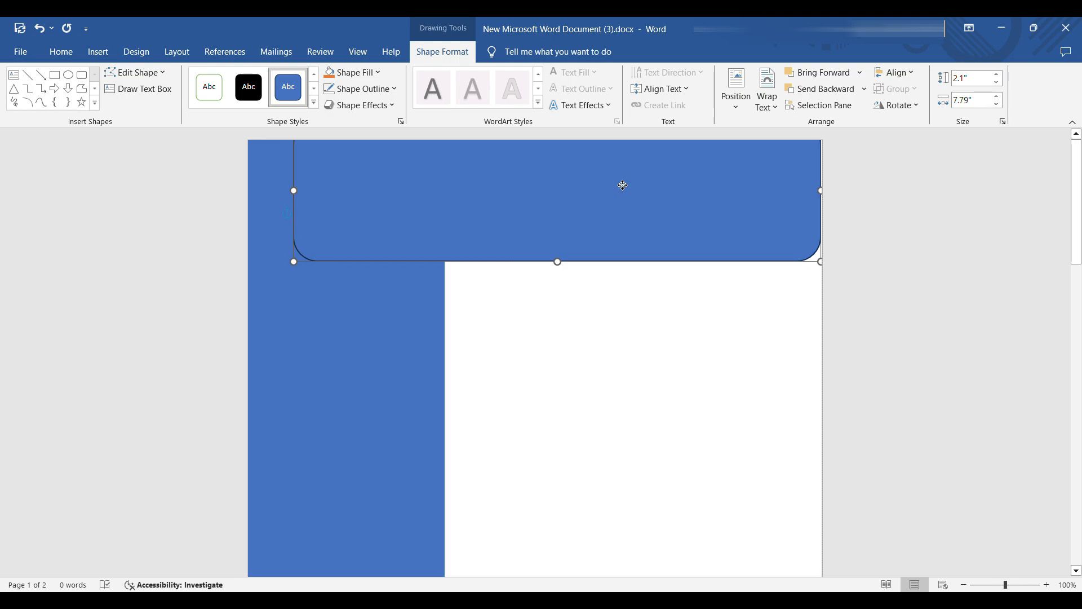
- Remove the rounded banner's outline and layer the banner behind the sidebar rectangle
{"action": "left_click", "coordinate": [560, 359]}
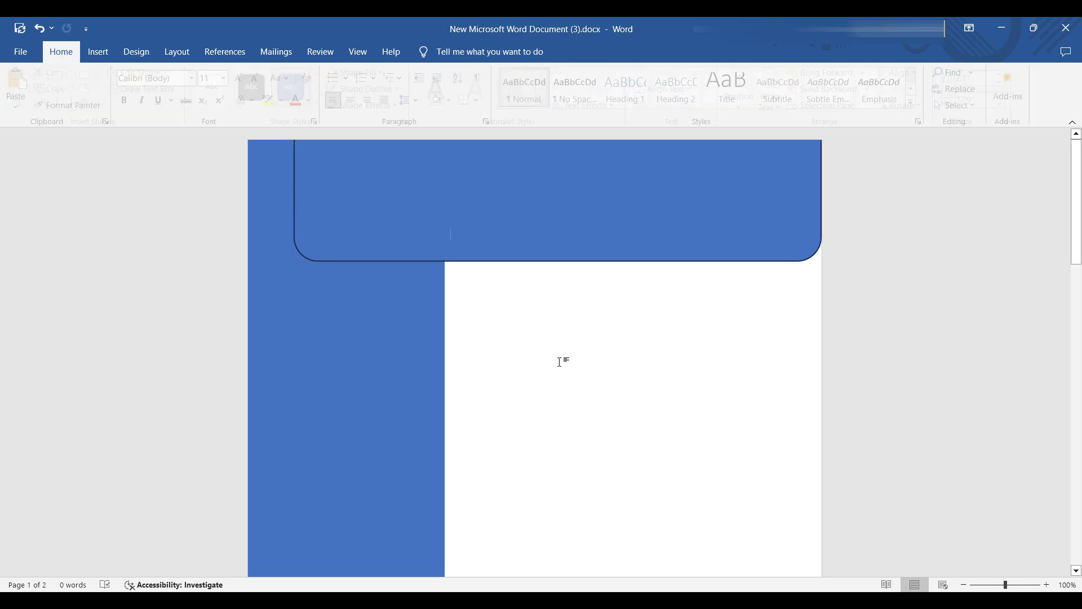
{"action": "left_click", "coordinate": [507, 244]}
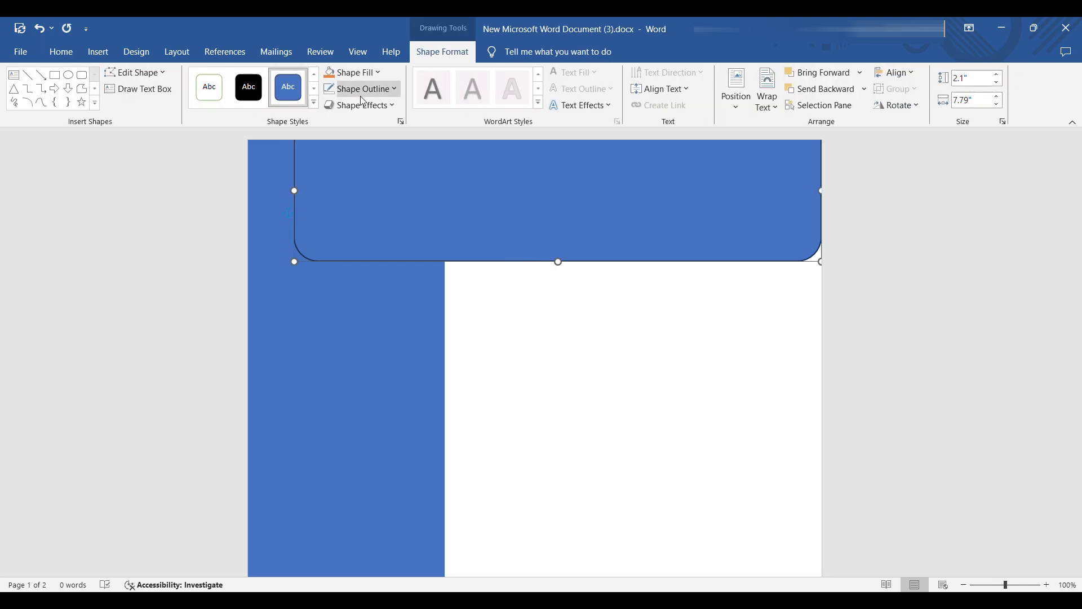
{"action": "left_click", "coordinate": [351, 270]}
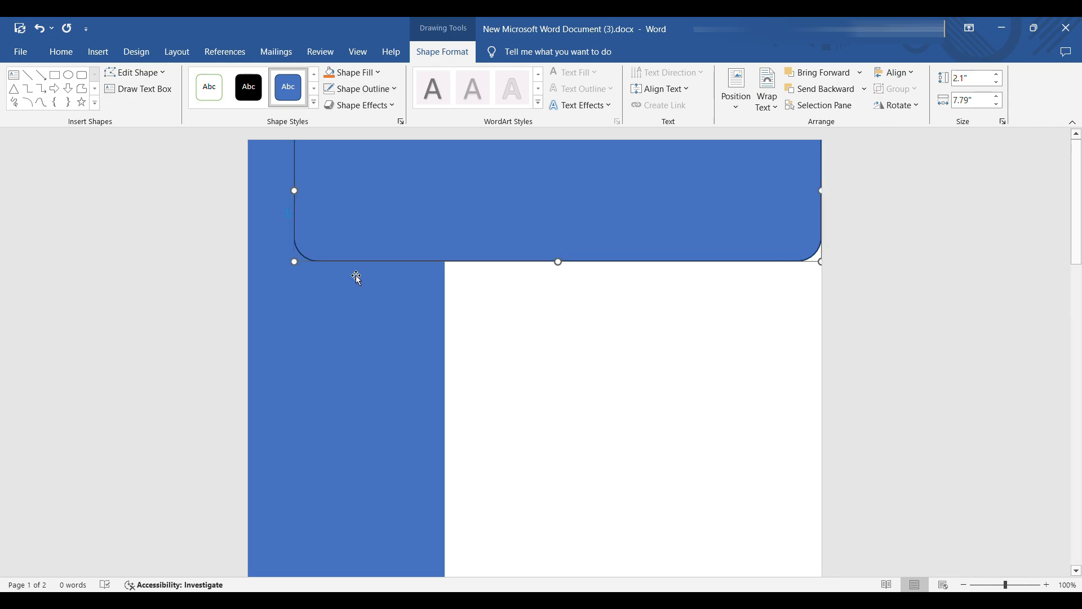
{"action": "left_click", "coordinate": [530, 368]}
- Fill the first page's sidebar rectangle with dark blue and the rounded banner with a lighter blue
{"action": "left_click", "coordinate": [397, 332]}
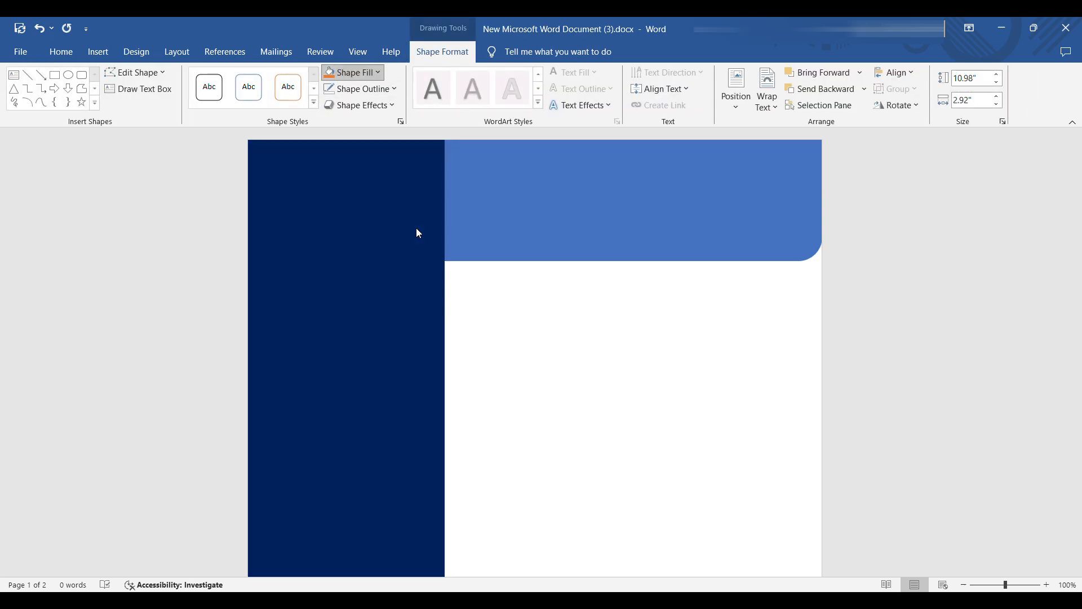
{"action": "left_click", "coordinate": [513, 231]}
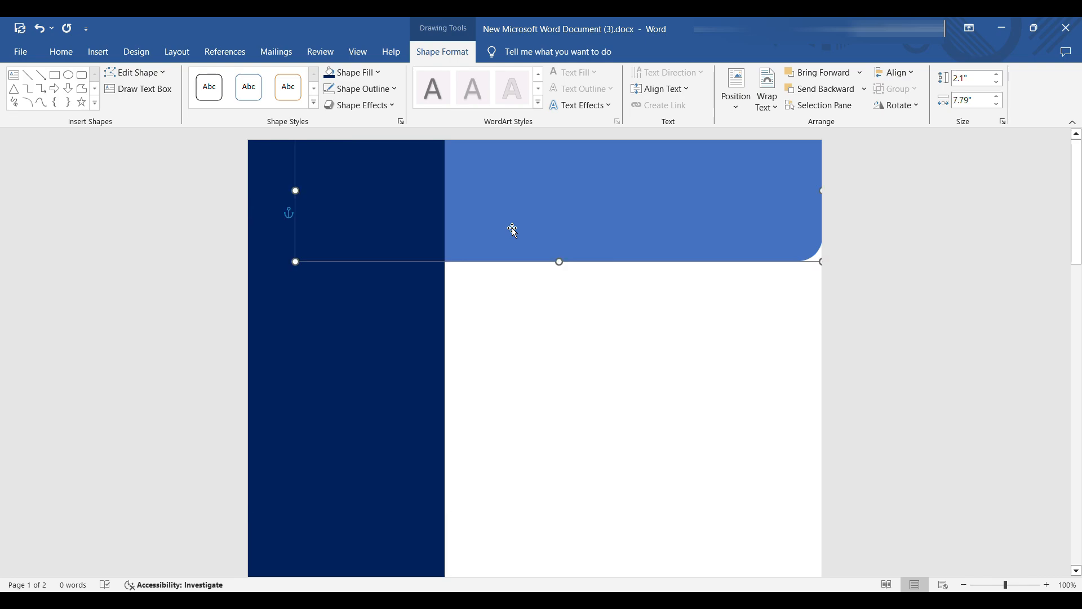
{"action": "left_click", "coordinate": [357, 51]}
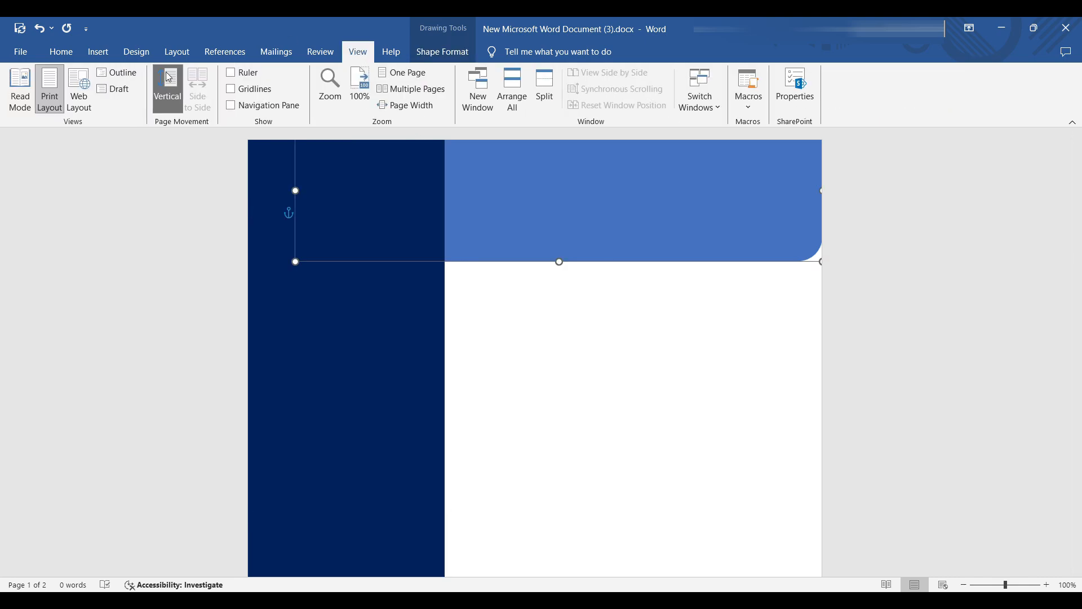
{"action": "left_click", "coordinate": [441, 51]}
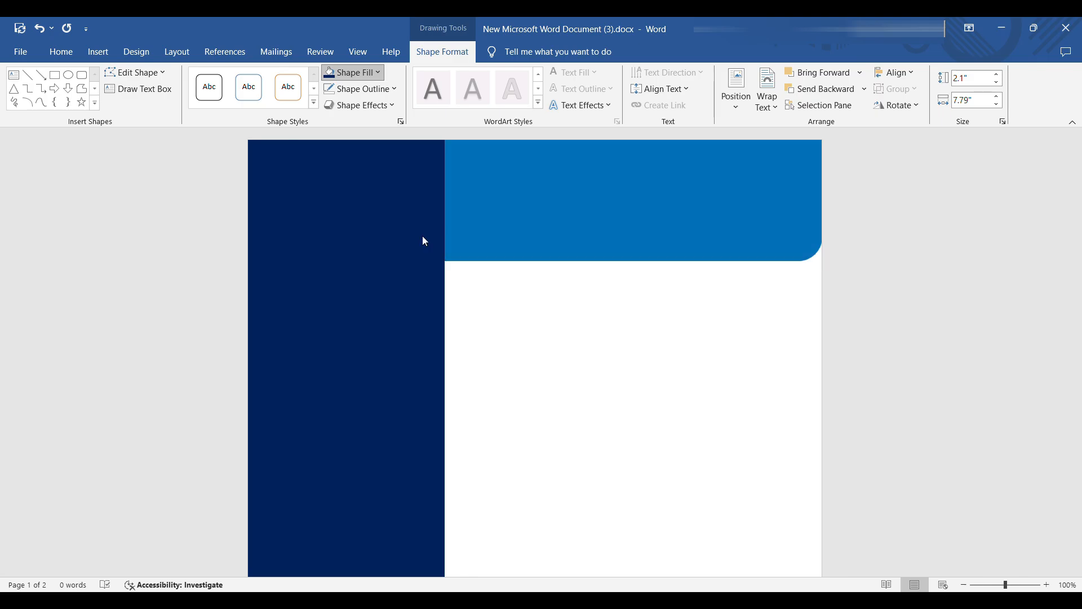
{"action": "left_click", "coordinate": [406, 227]}
{"action": "left_click", "coordinate": [546, 314]}
- Change the fill colour of the second page's sidebar rectangle and nudge it slightly upward
{"action": "scroll", "coordinate": [578, 209], "scroll_direction": "down", "scroll_amount": 5}
{"action": "scroll", "coordinate": [579, 209], "scroll_direction": "up", "scroll_amount": 4}
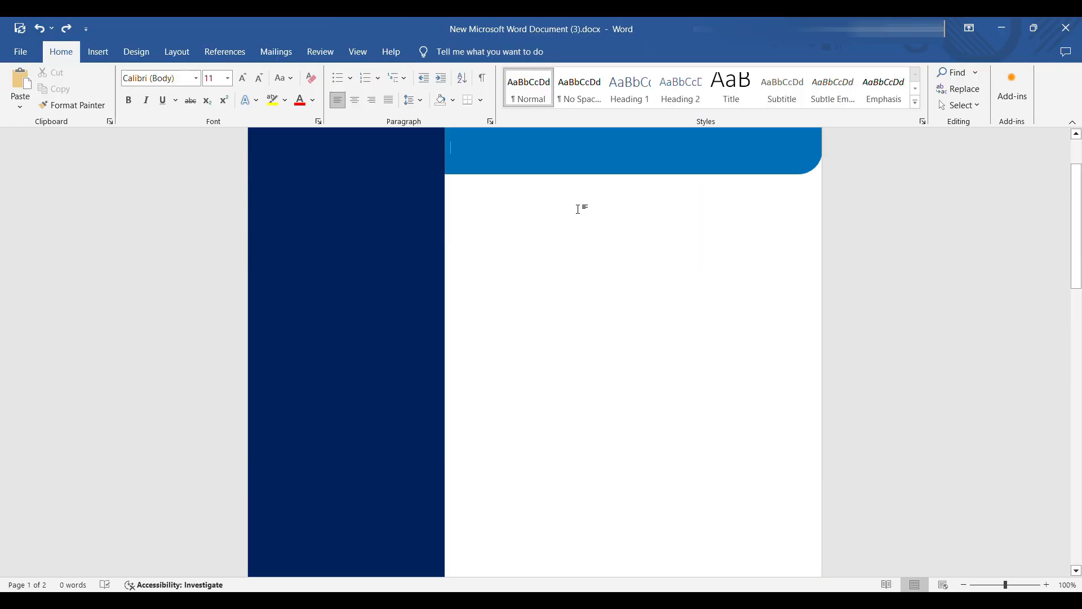
{"action": "scroll", "coordinate": [578, 209], "scroll_direction": "down", "scroll_amount": 4}
{"action": "scroll", "coordinate": [578, 209], "scroll_direction": "down", "scroll_amount": 7}
{"action": "left_click", "coordinate": [427, 285]}
{"action": "left_click", "coordinate": [354, 73]}
{"action": "left_click", "coordinate": [407, 226]}
{"action": "left_click_drag", "start_coordinate": [1074, 427], "coordinate": [1069, 348]}
{"action": "left_click_drag", "start_coordinate": [349, 250], "coordinate": [354, 237]}
{"action": "left_click", "coordinate": [614, 304]}
- Add the text NAME inside the blue rounded banner on the first page
{"action": "left_click_drag", "start_coordinate": [1075, 344], "coordinate": [1058, 144]}
{"action": "left_click", "coordinate": [613, 203]}
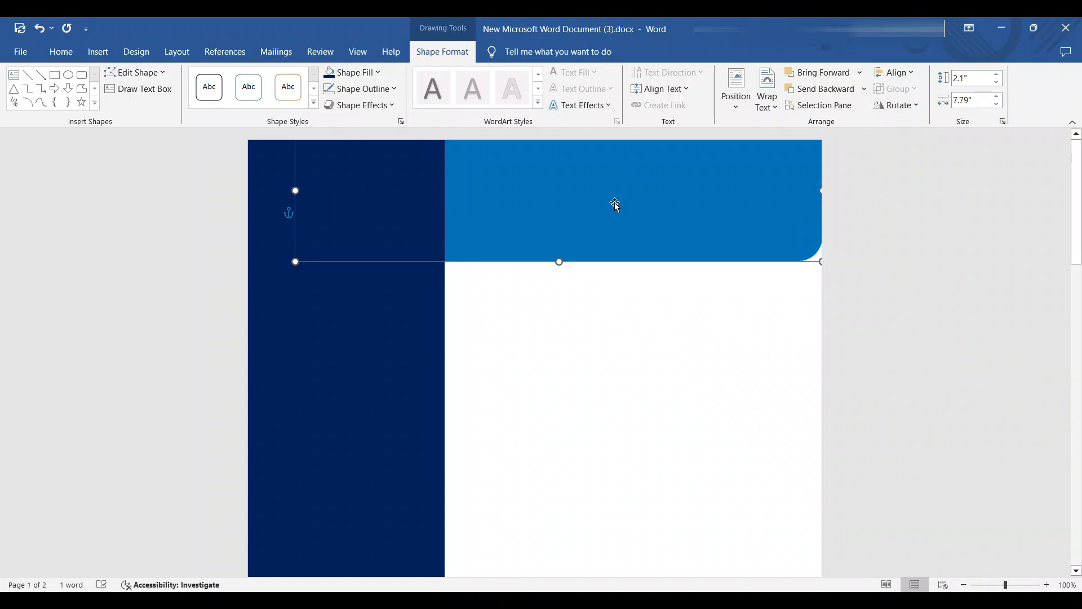
{"action": "type", "text": "N"}
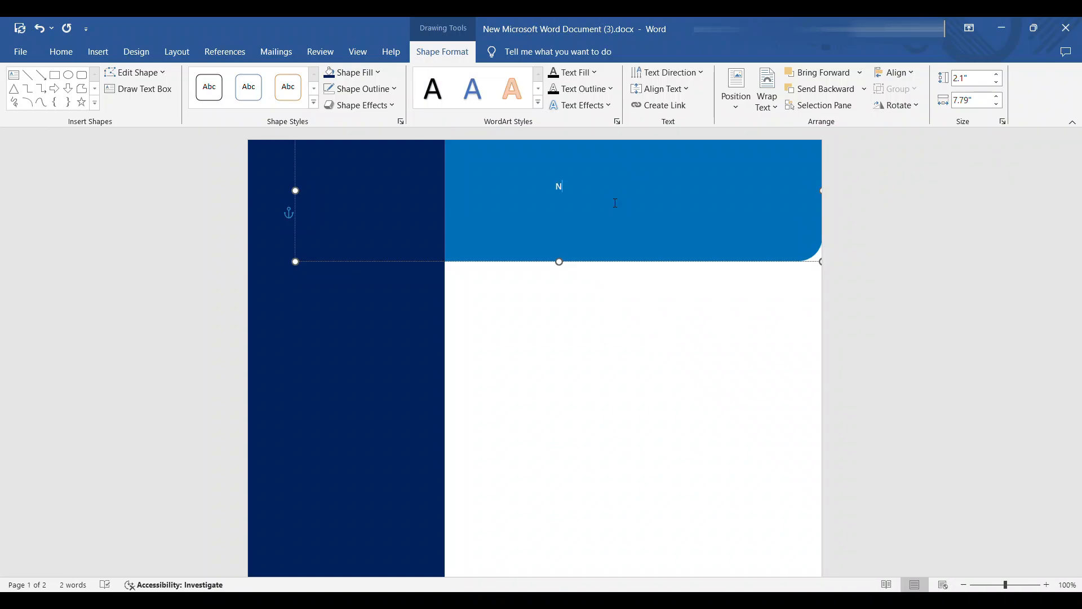
{"action": "type", "text": "AME"}
- Set the banner text NAME to 72 pt and make it bold
{"action": "key", "text": "ctrl+a"}
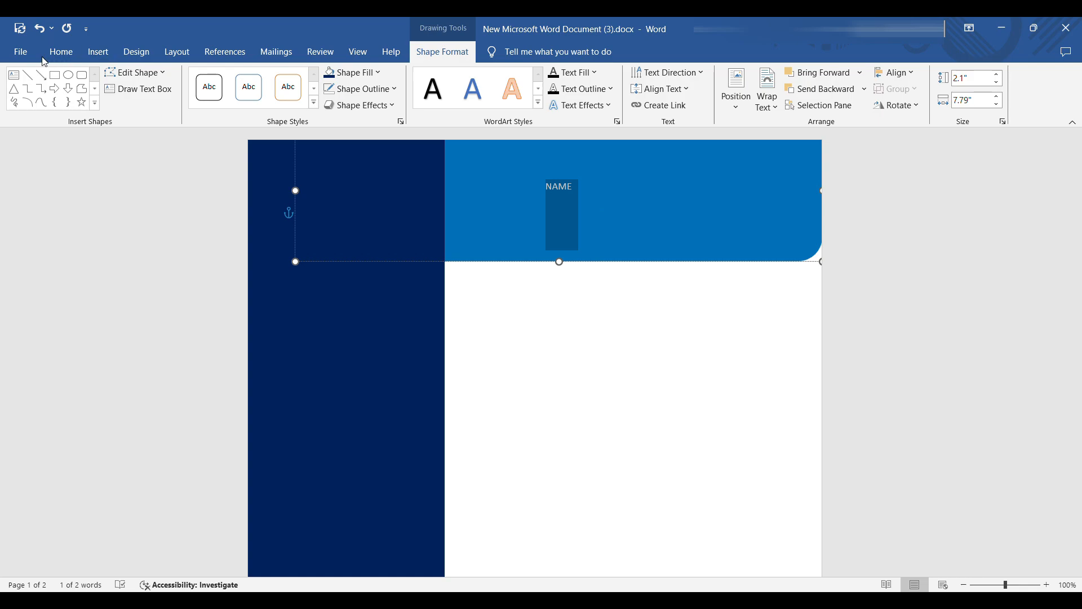
{"action": "left_click", "coordinate": [60, 52]}
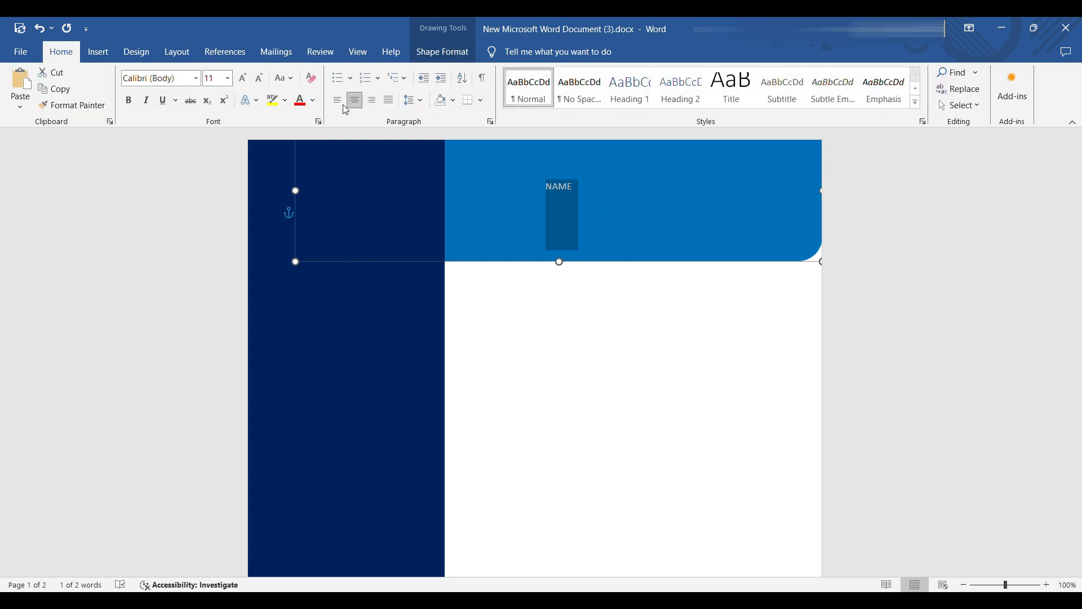
{"action": "left_click", "coordinate": [243, 78]}
{"action": "left_click", "coordinate": [243, 79]}
{"action": "left_click", "coordinate": [243, 79]}
{"action": "left_click", "coordinate": [243, 78]}
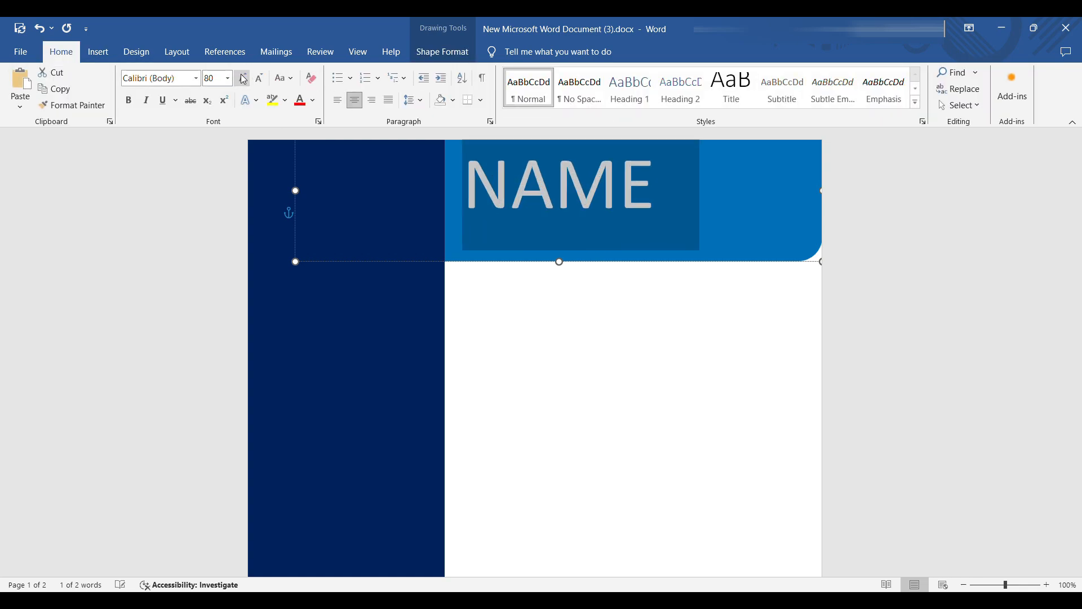
{"action": "left_click", "coordinate": [261, 80]}
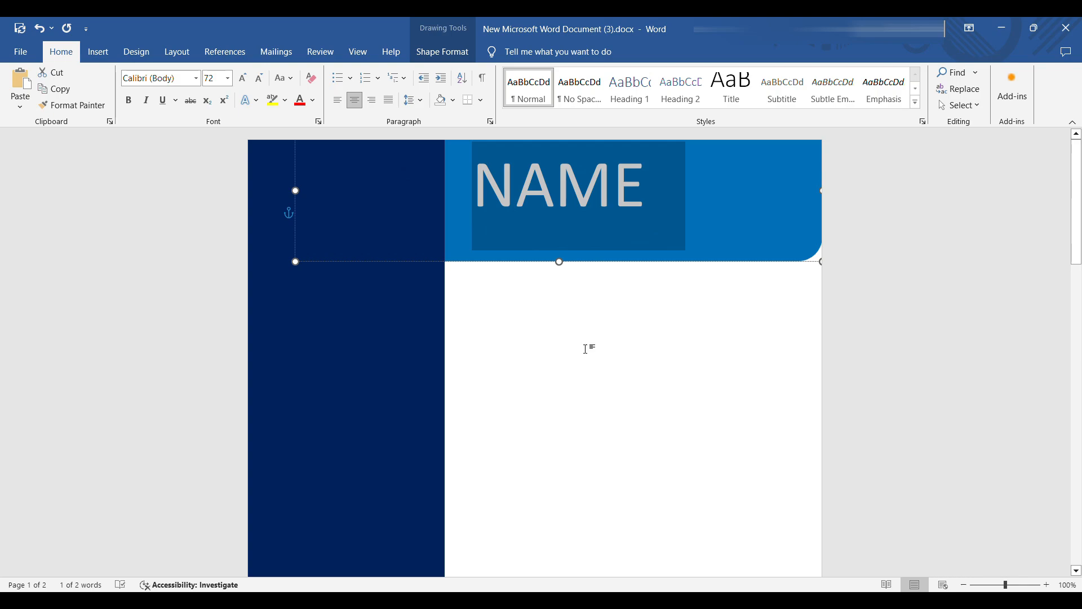
{"action": "key", "text": "ctrl+b"}
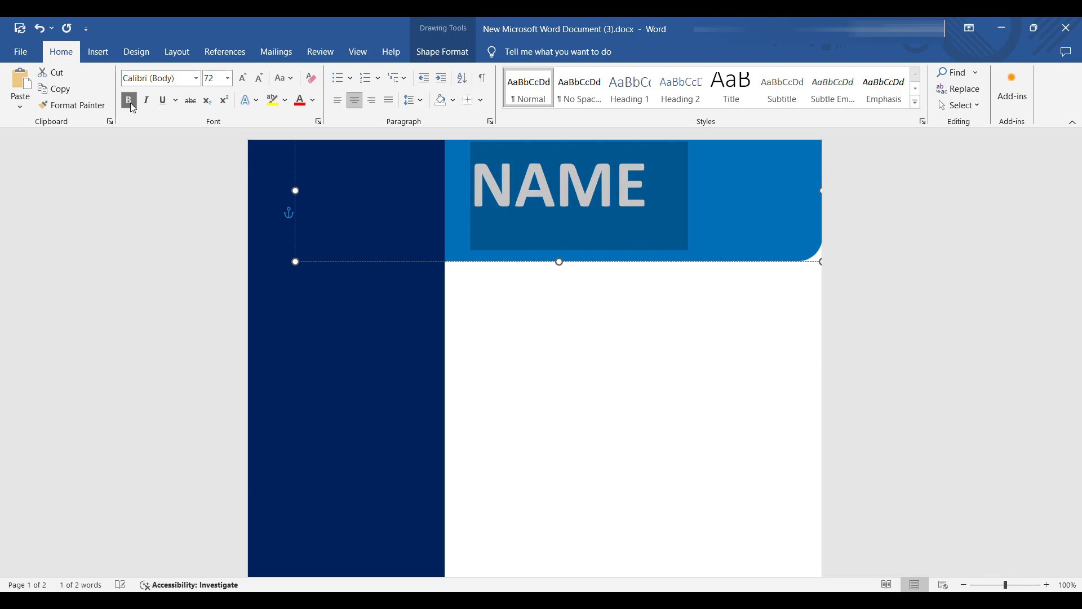
{"action": "left_click", "coordinate": [531, 297]}
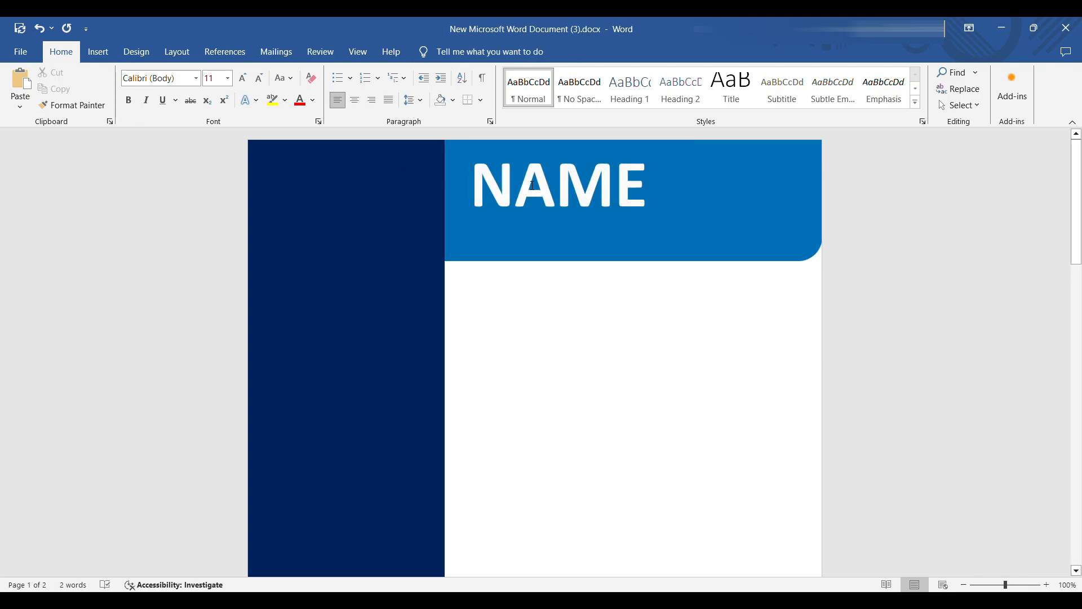
- Draw an oval about 3.07" high and 2.58" wide and place it at the top of the first page's sidebar
{"action": "left_click", "coordinate": [98, 51]}
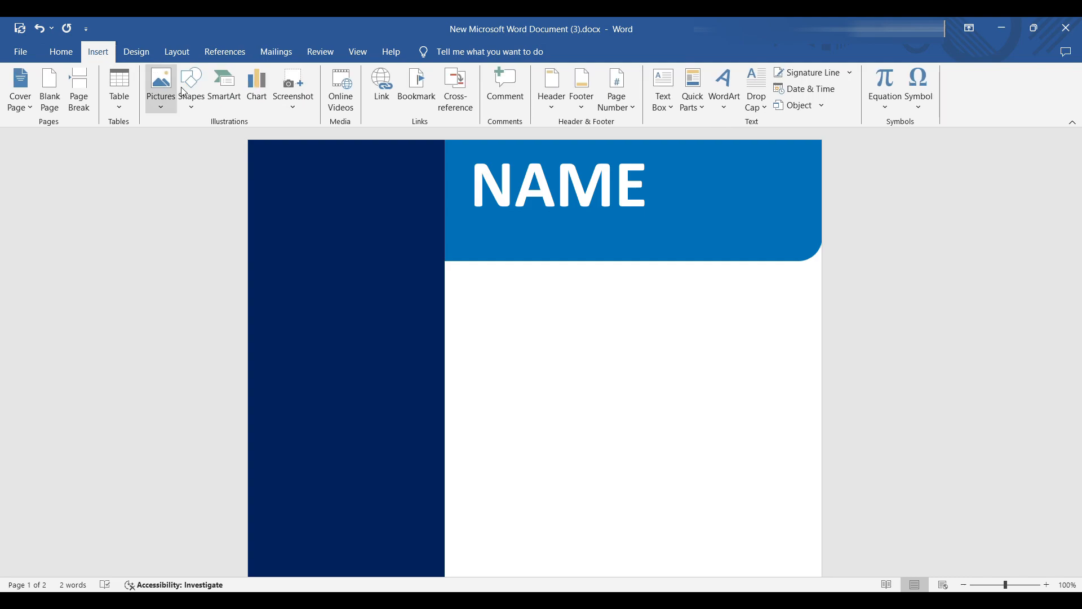
{"action": "left_click", "coordinate": [201, 109]}
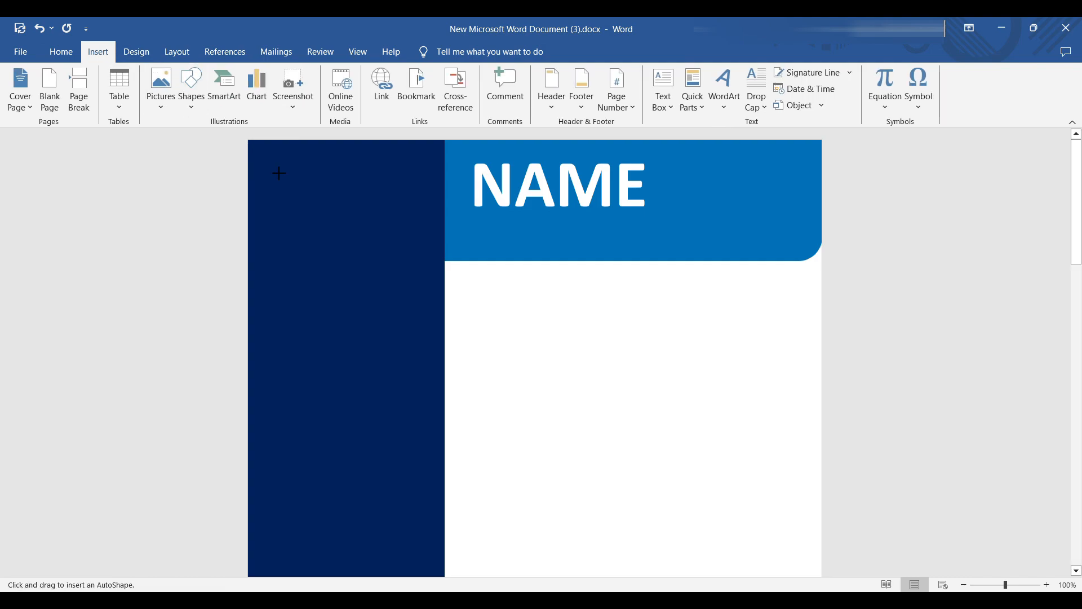
{"action": "left_click_drag", "start_coordinate": [272, 154], "coordinate": [448, 363]}
{"action": "left_click_drag", "start_coordinate": [376, 270], "coordinate": [357, 244]}
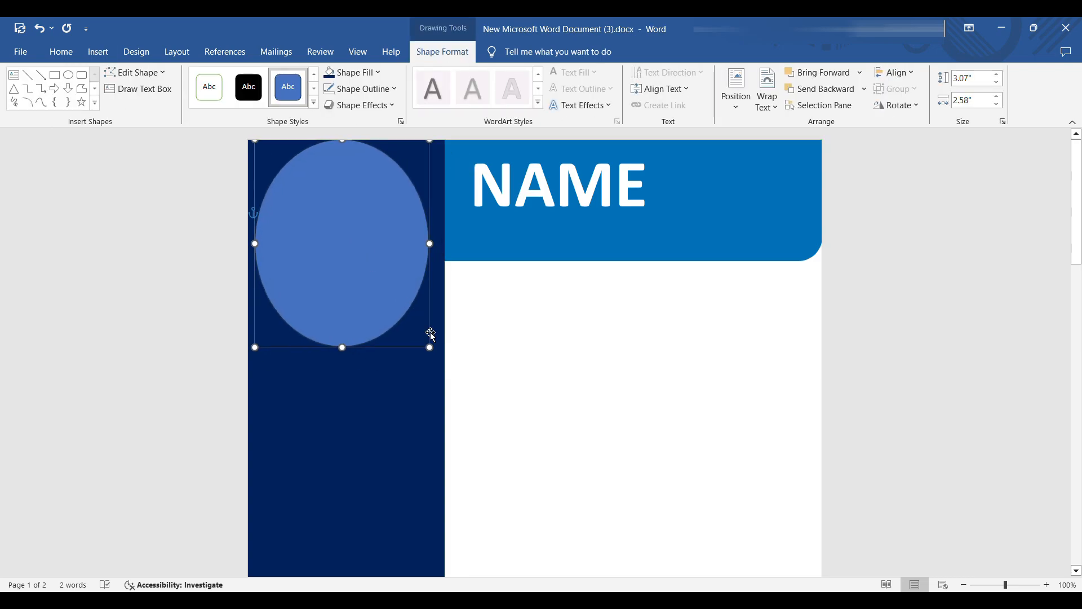
- Shrink the oval to about 2.87" high and 2.43" wide, reposition it in the sidebar and fill it white
{"action": "left_click_drag", "start_coordinate": [437, 353], "coordinate": [429, 342]}
{"action": "left_click_drag", "start_coordinate": [348, 216], "coordinate": [356, 218]}
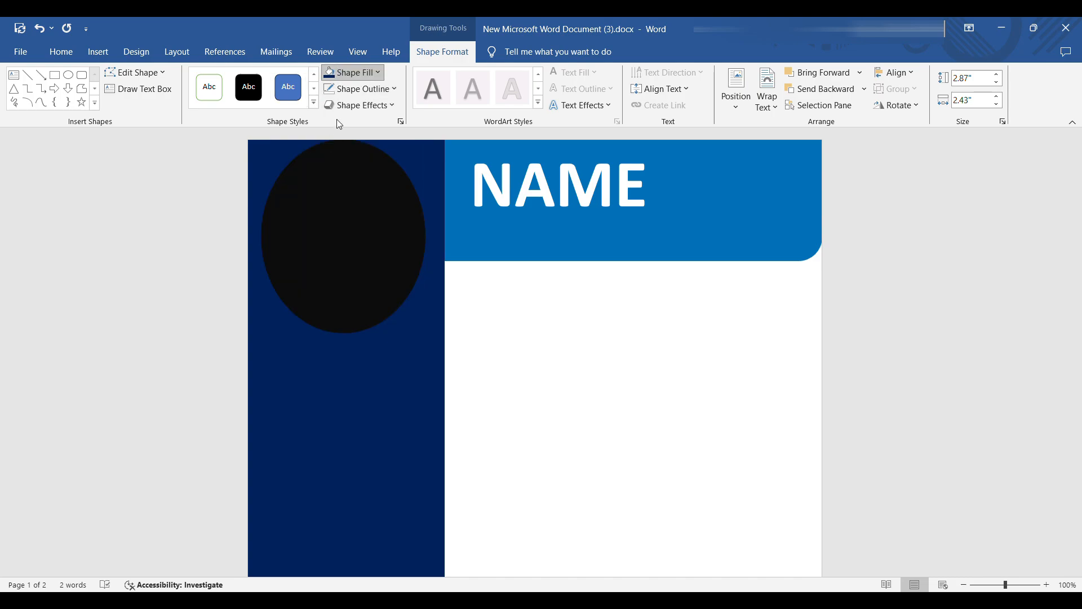
{"action": "left_click", "coordinate": [332, 141]}
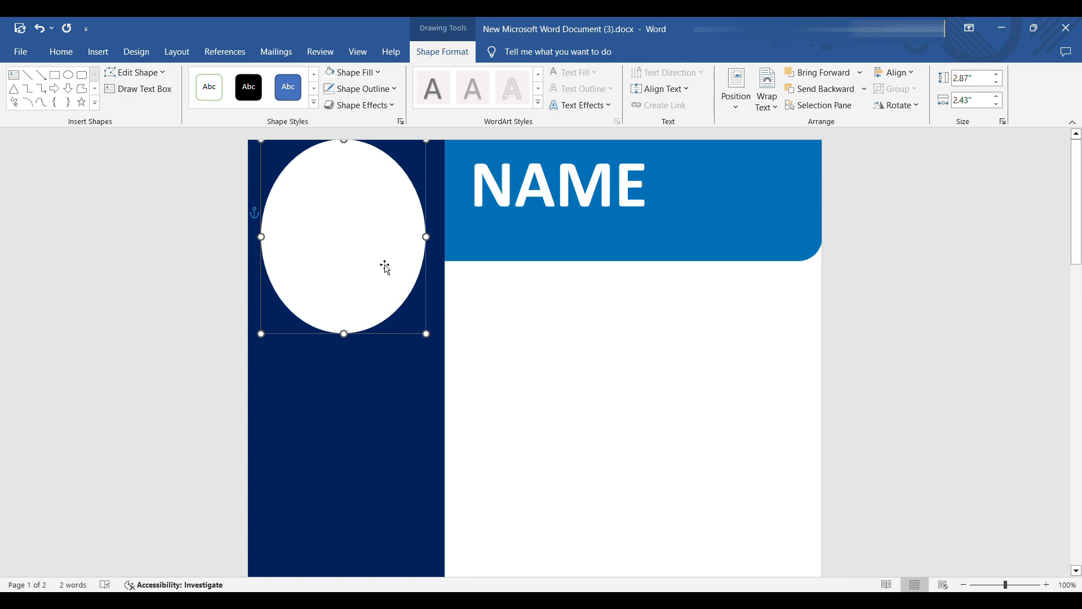
- Add the text PHOTO in black inside the white oval
{"action": "type", "text": "P"}
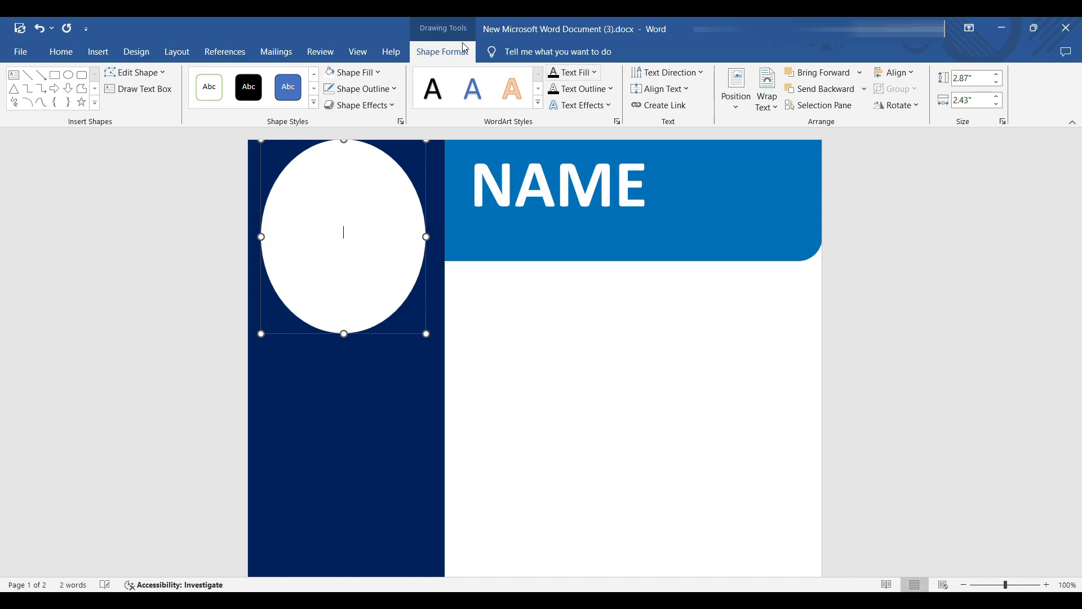
{"action": "left_click", "coordinate": [63, 51]}
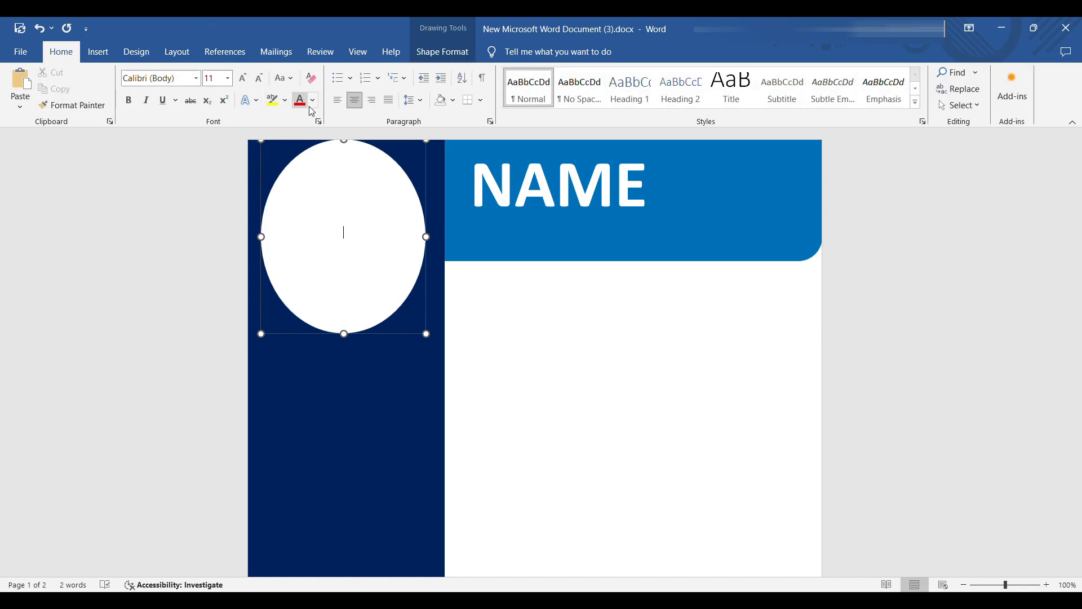
{"action": "left_click", "coordinate": [314, 187]}
{"action": "type", "text": "dcf"}
{"action": "type", "text": "PHOTIO"}
{"action": "key", "text": "BackSpace"}
{"action": "key", "text": "BackSpace"}
{"action": "type", "text": "O"}
- Make the oval's text PHOTO bold and set it to 28 pt
{"action": "key", "text": "ctrl+a"}
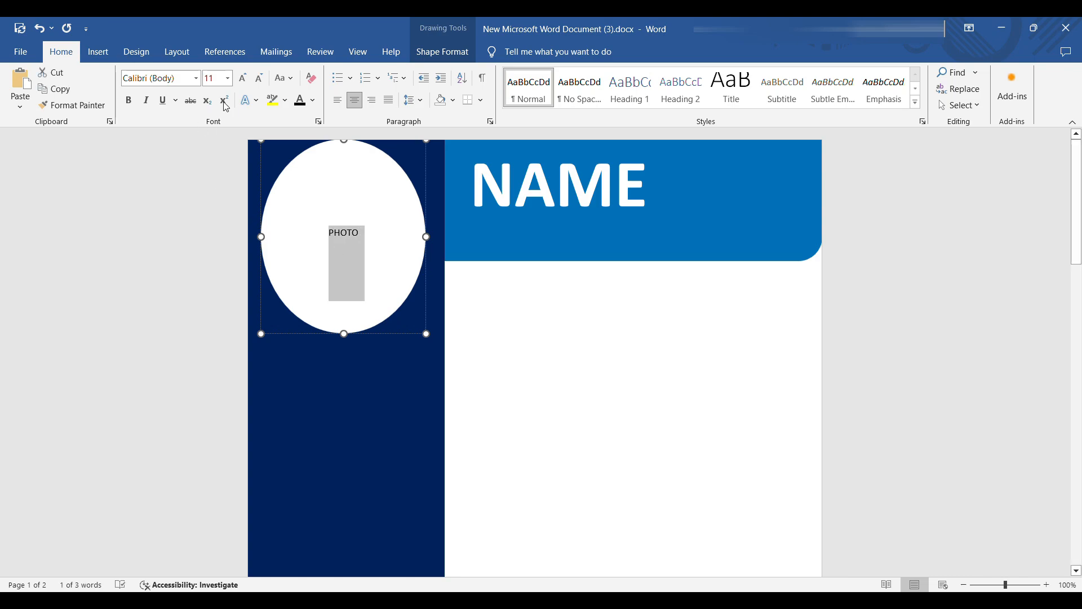
{"action": "left_click", "coordinate": [129, 100]}
{"action": "left_click", "coordinate": [243, 77]}
{"action": "left_click", "coordinate": [243, 78]}
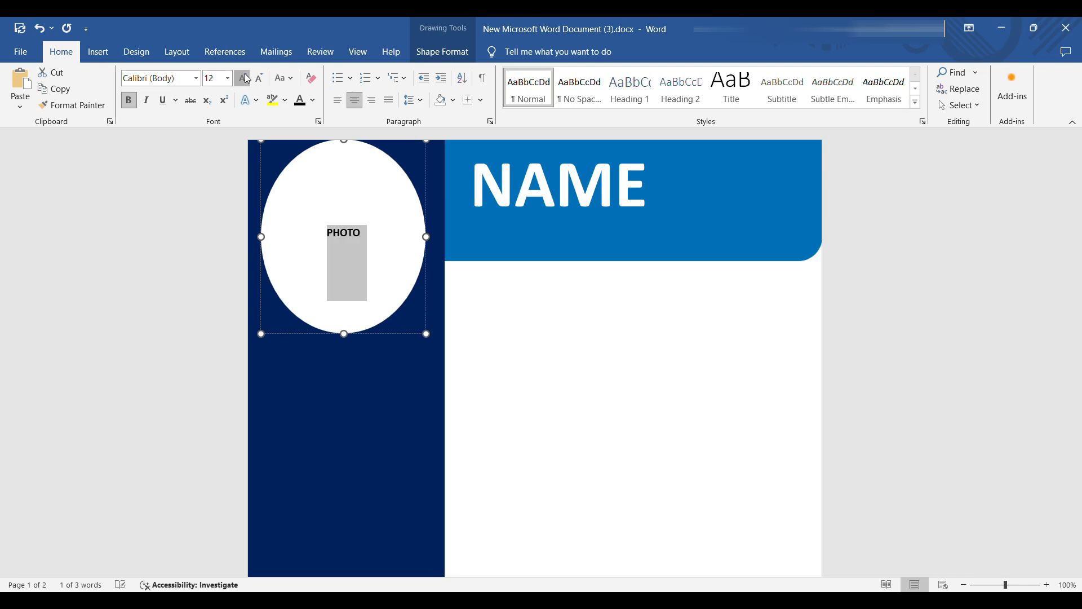
{"action": "left_click", "coordinate": [242, 78]}
{"action": "left_click", "coordinate": [243, 78]}
{"action": "left_click", "coordinate": [243, 77]}
{"action": "left_click", "coordinate": [243, 78]}
{"action": "left_click", "coordinate": [243, 78]}
{"action": "left_click", "coordinate": [243, 78]}
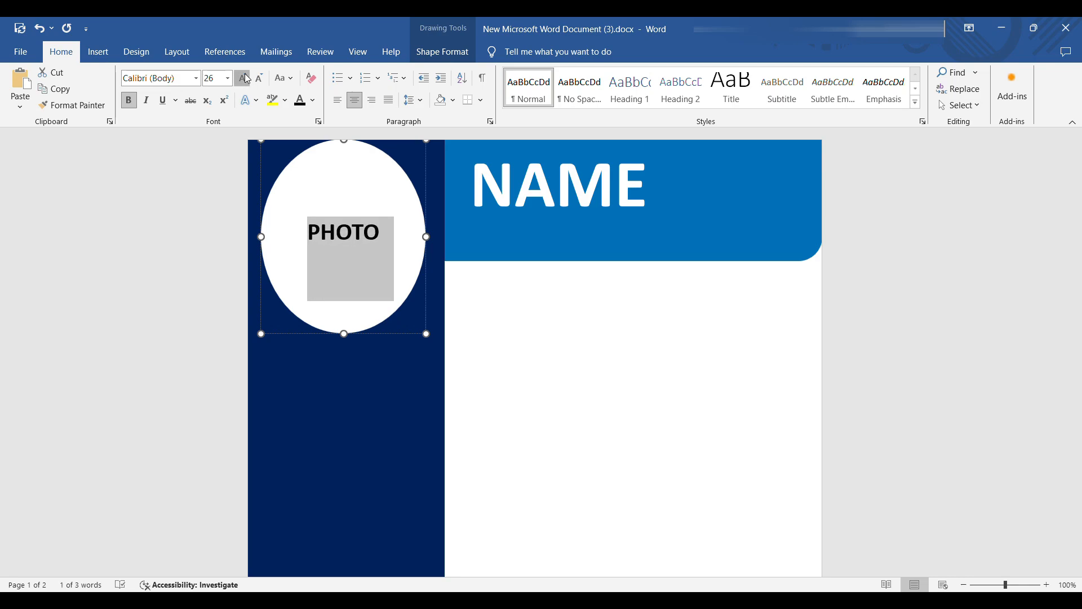
{"action": "left_click", "coordinate": [243, 78]}
{"action": "left_click", "coordinate": [488, 314]}
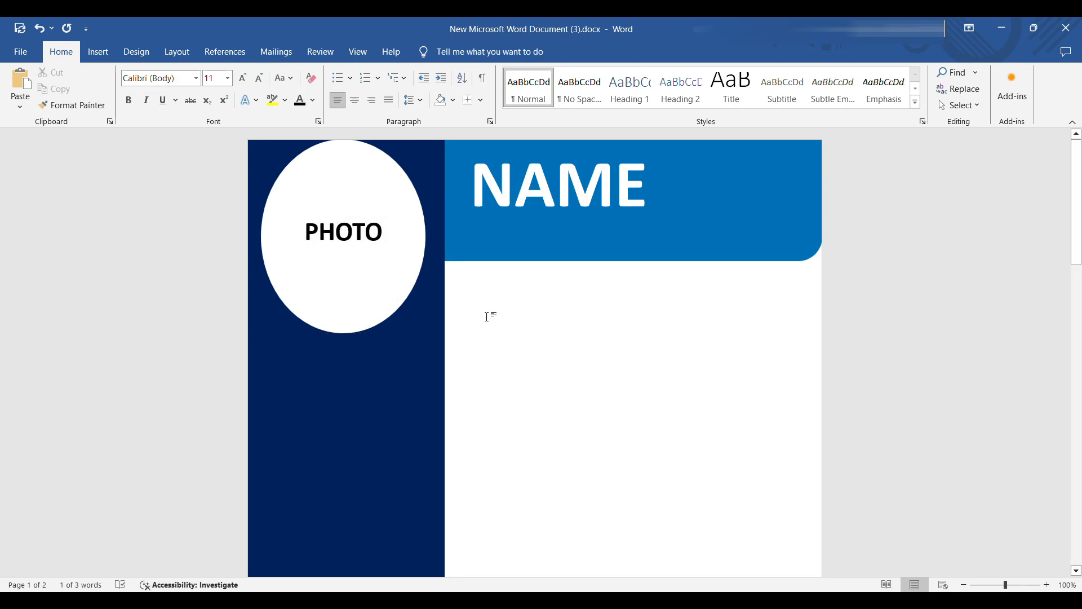
- Reduce the PHOTO oval's height and width a little and nudge it slightly down within the sidebar
{"action": "left_click", "coordinate": [369, 314]}
{"action": "mouse_move", "coordinate": [344, 335]}
{"action": "left_mouse_down"}
{"action": "mouse_move", "coordinate": [348, 343]}
{"action": "mouse_move", "coordinate": [347, 317]}
{"action": "left_mouse_up"}
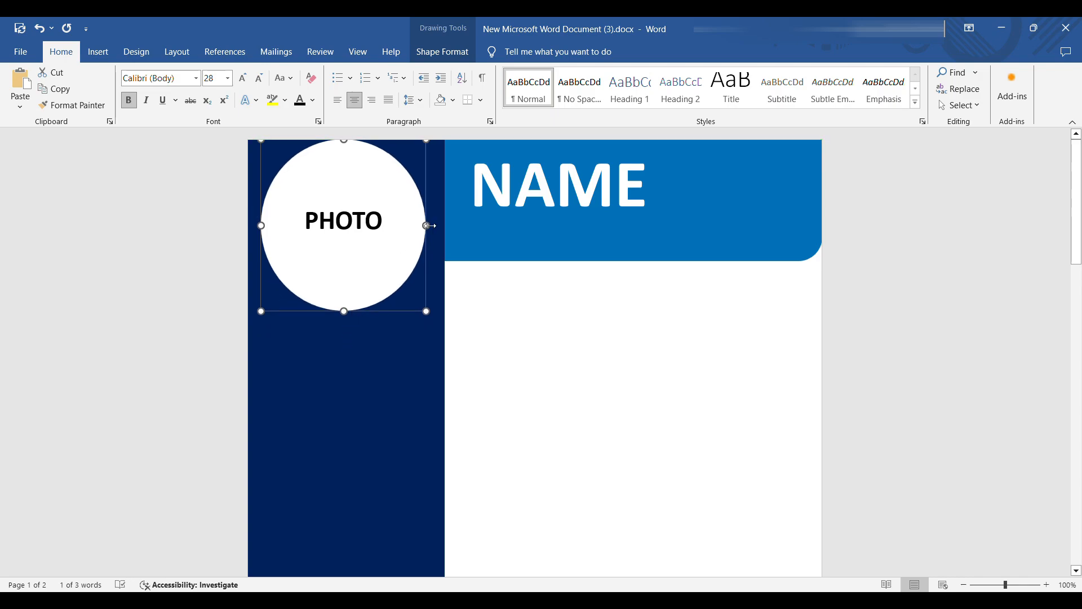
{"action": "left_click_drag", "start_coordinate": [430, 226], "coordinate": [424, 225]}
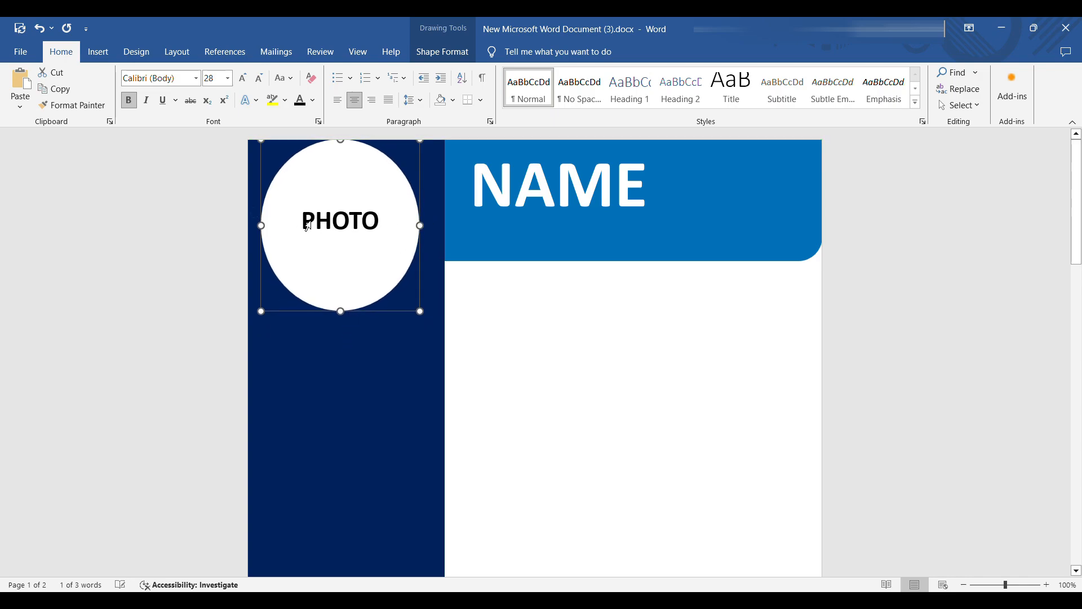
{"action": "left_click_drag", "start_coordinate": [261, 225], "coordinate": [276, 226]}
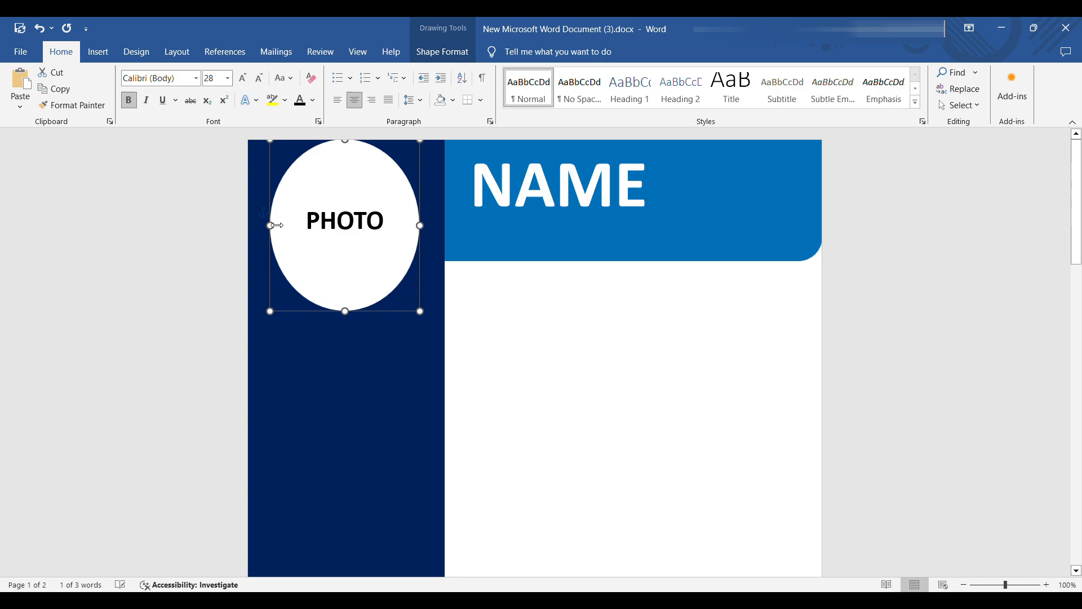
{"action": "left_click", "coordinate": [539, 315]}
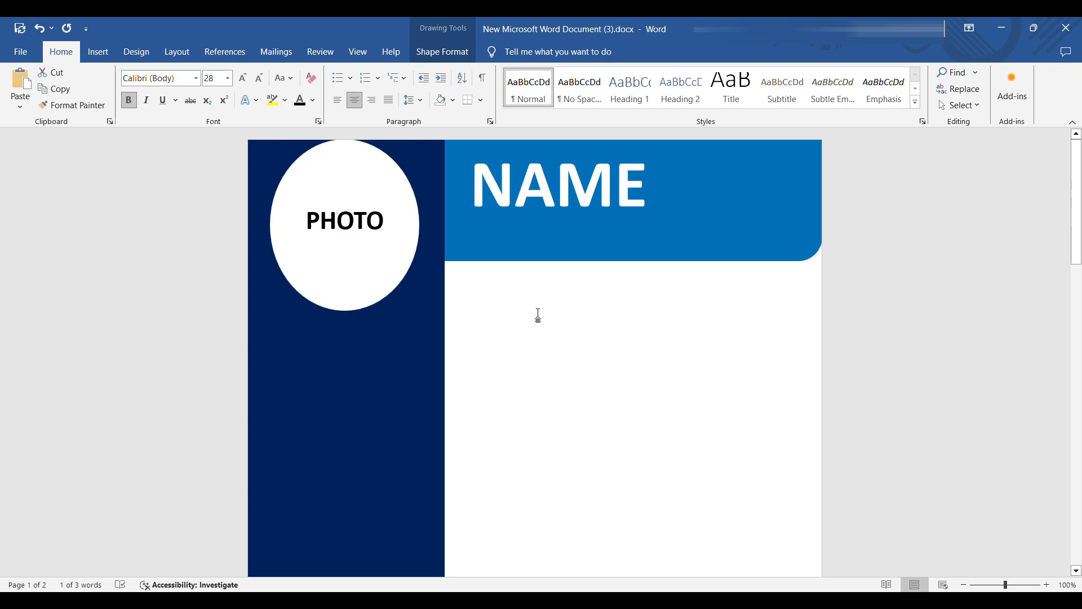
{"action": "left_click", "coordinate": [372, 164]}
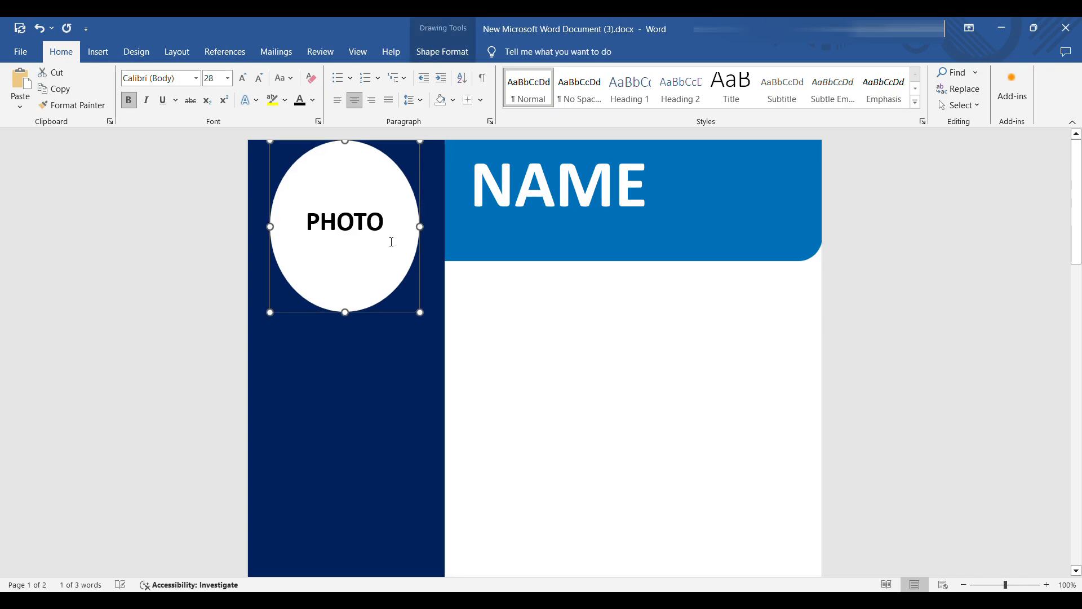
{"action": "left_click", "coordinate": [531, 286]}
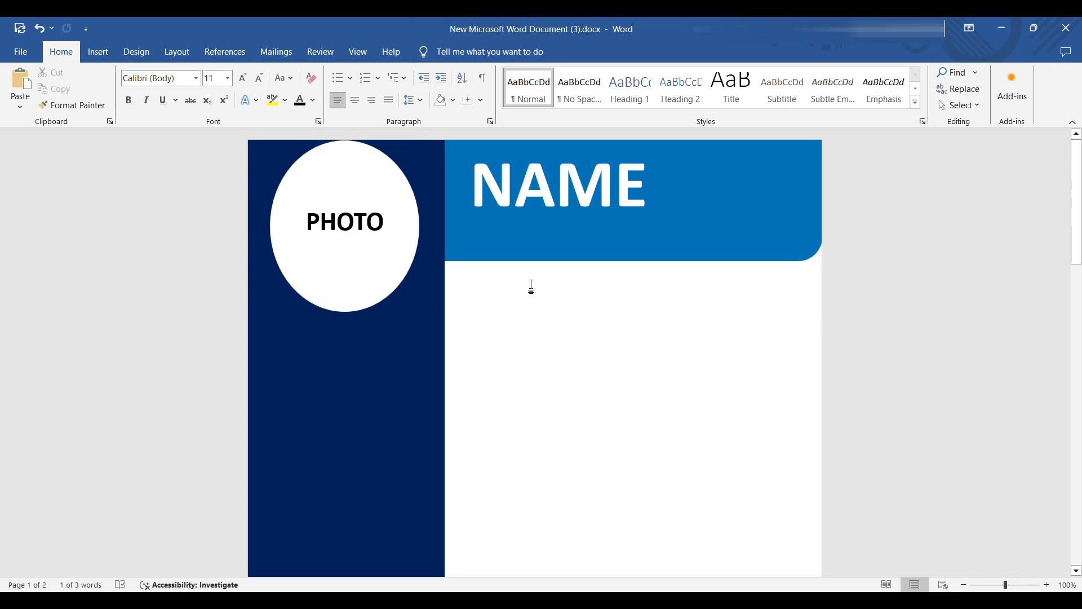
- Draw a rounded rectangle about 3.11" high and 2.86" wide in the sidebar, just below the PHOTO oval
{"action": "left_click", "coordinate": [113, 50]}
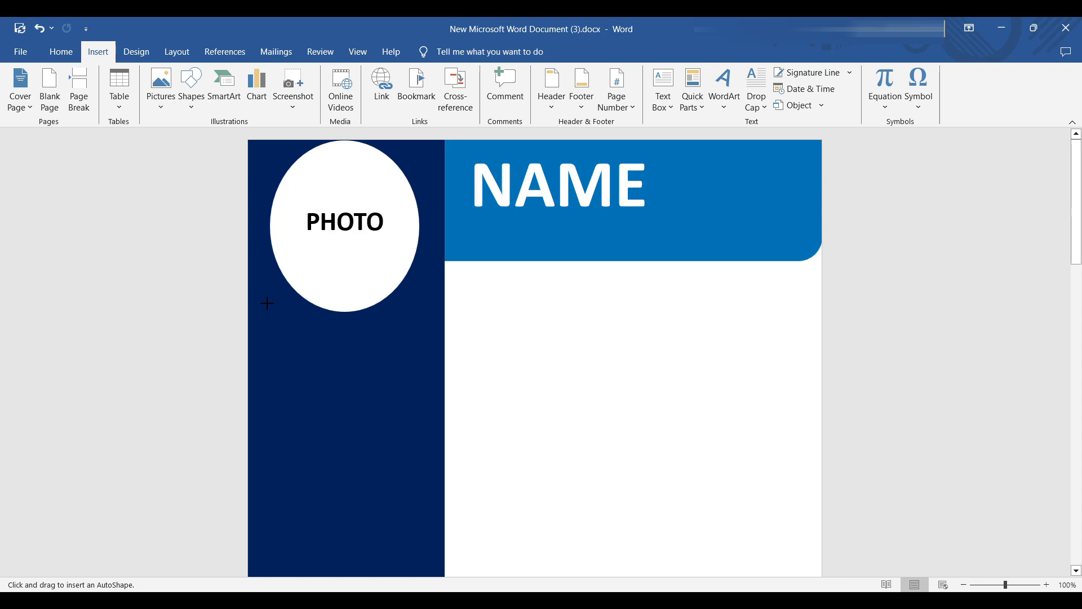
{"action": "left_click_drag", "start_coordinate": [267, 303], "coordinate": [444, 505]}
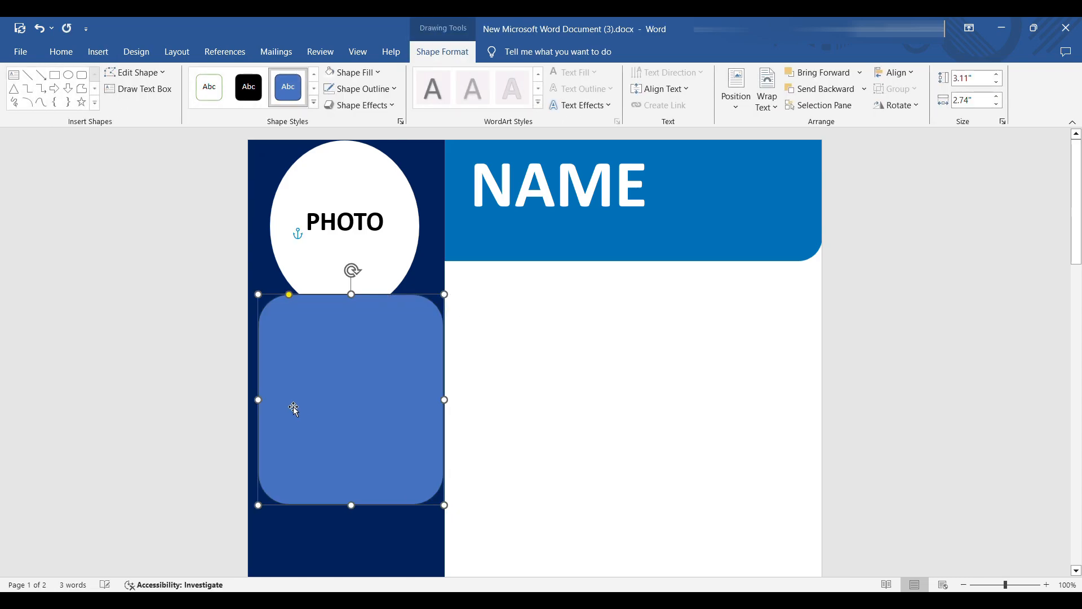
{"action": "left_click_drag", "start_coordinate": [258, 400], "coordinate": [256, 400]}
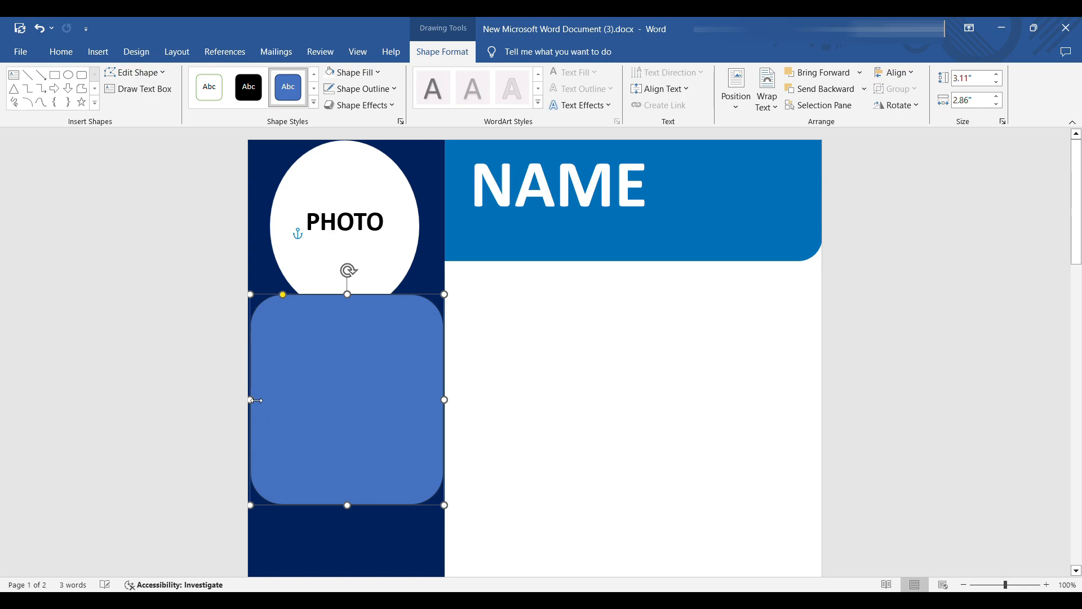
- Give the rounded rectangle a thicker white outline and no fill
{"action": "left_click", "coordinate": [364, 89]}
{"action": "key", "text": "ctrl+z"}
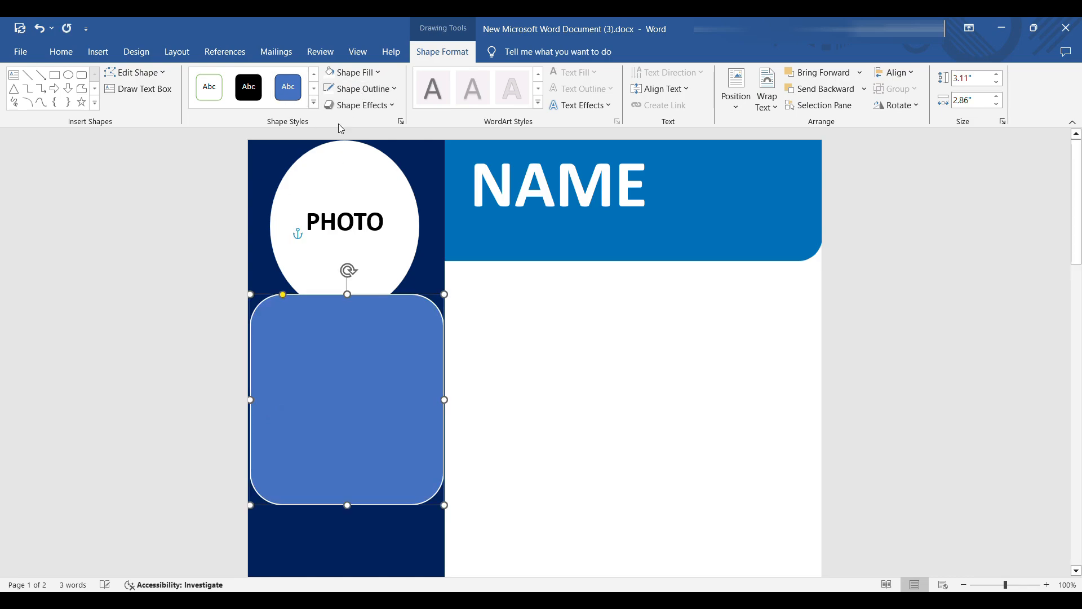
{"action": "left_click", "coordinate": [338, 251]}
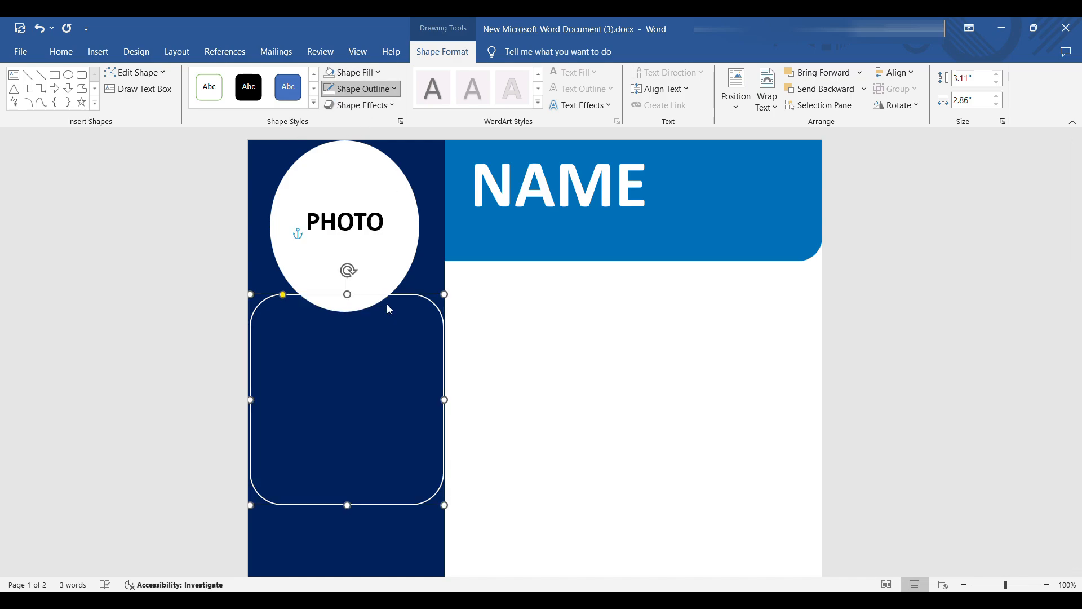
{"action": "left_click", "coordinate": [480, 374]}
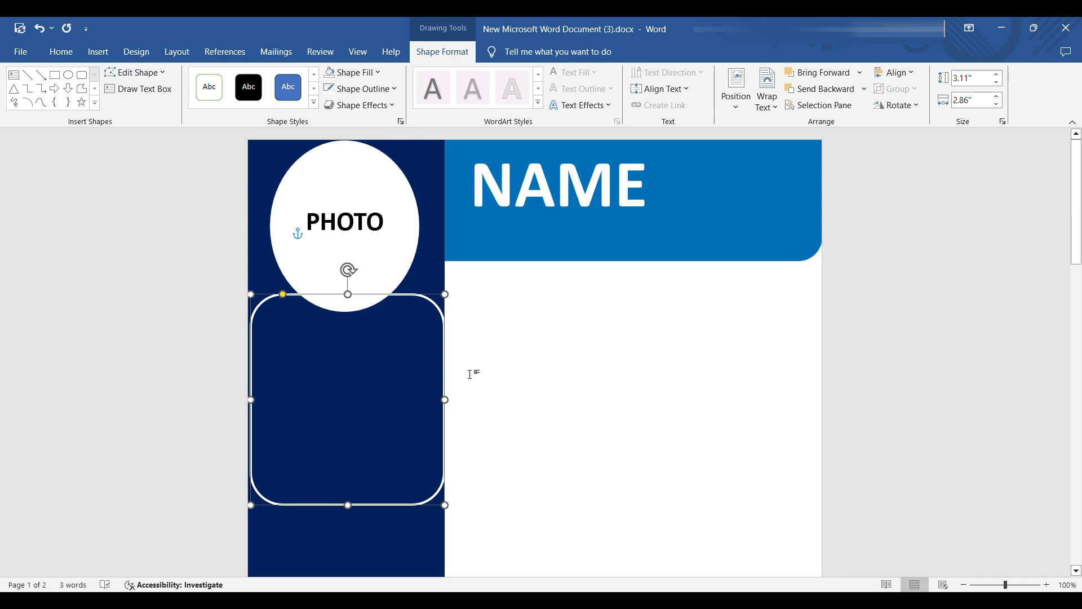
{"action": "left_click", "coordinate": [470, 373]}
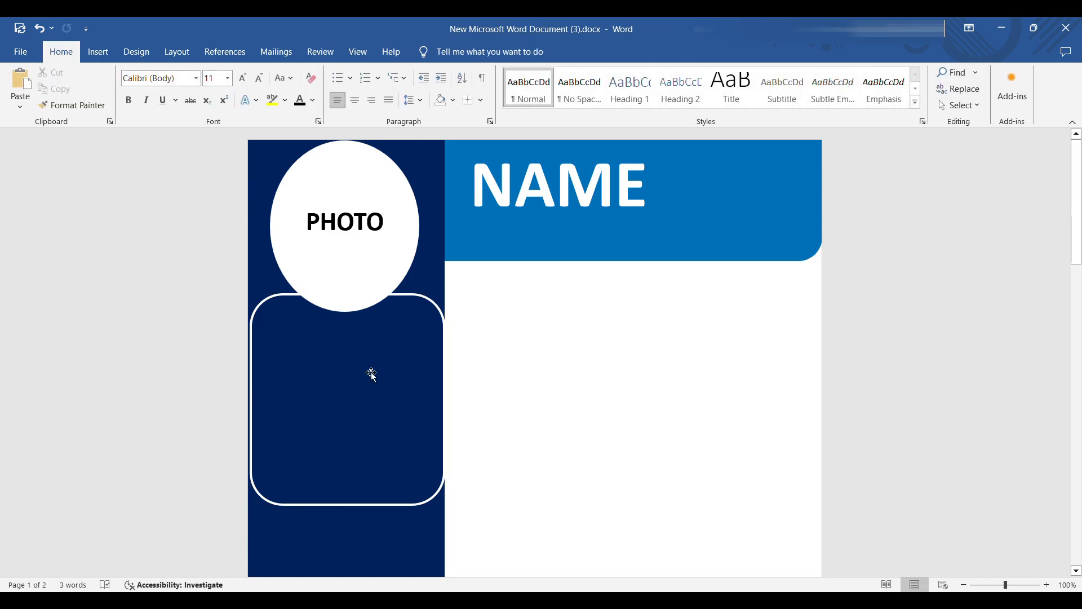
- Insert a text box about 0.29" high and 0.89" wide at the top of the rounded rectangle with the text OBJECTIVE
{"action": "left_click", "coordinate": [317, 342]}
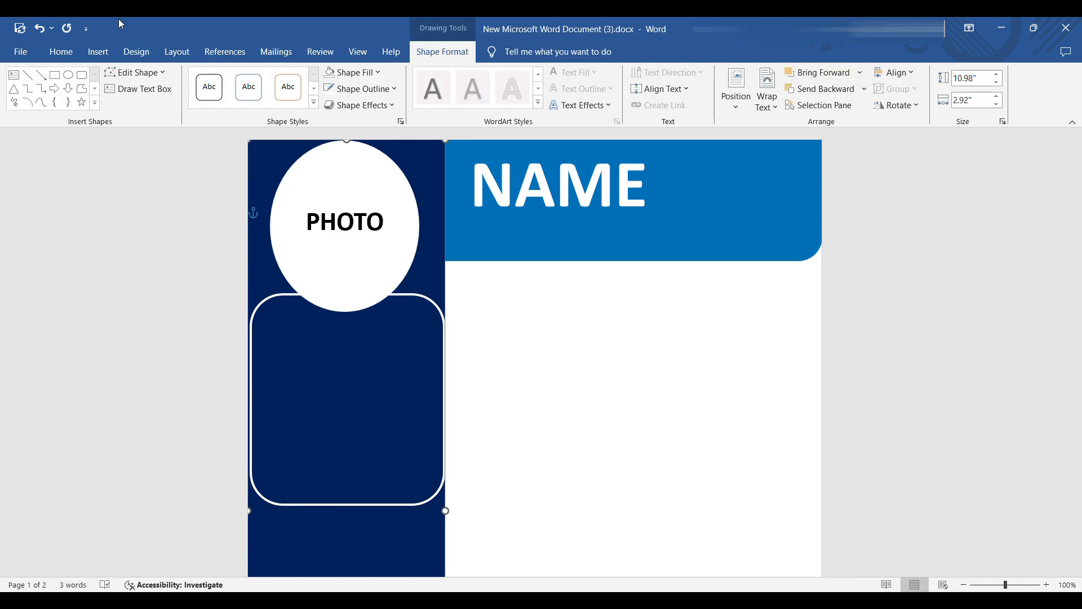
{"action": "left_click", "coordinate": [105, 45]}
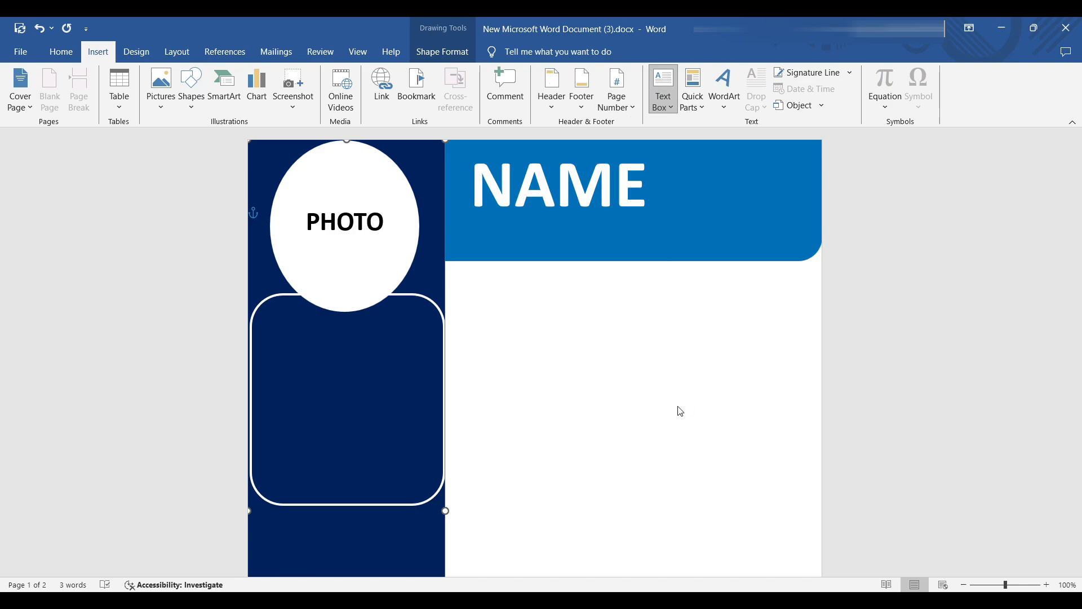
{"action": "left_click_drag", "start_coordinate": [274, 314], "coordinate": [326, 325]}
{"action": "type", "text": "OBJECTIVE"}
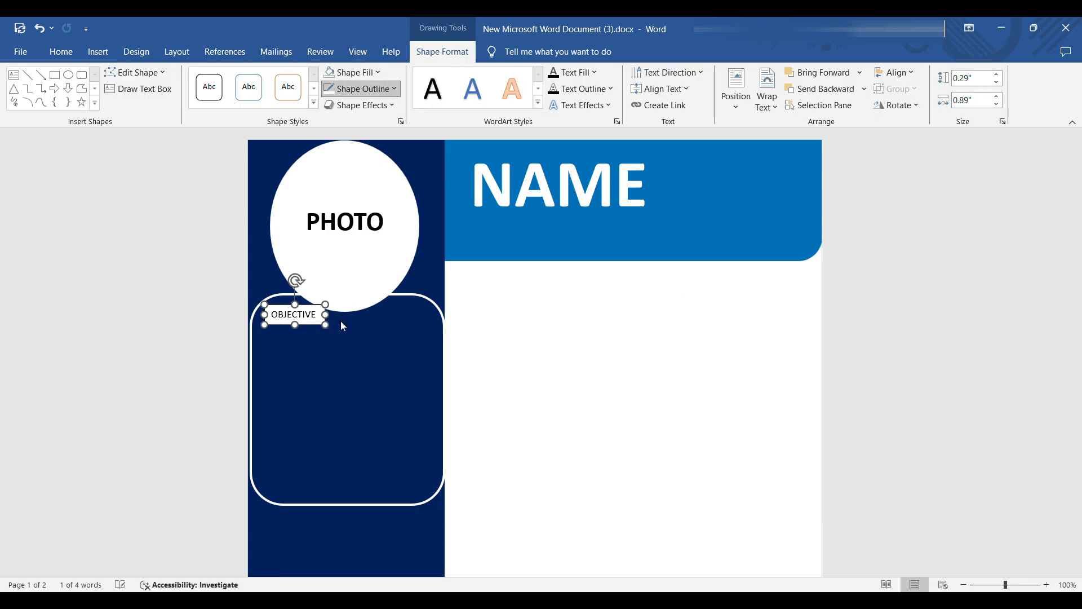
- Remove the OBJECTIVE text box's fill and outline and colour its text gold
{"action": "left_click", "coordinate": [334, 232]}
{"action": "left_click", "coordinate": [580, 72]}
{"action": "left_click", "coordinate": [586, 250]}
- Make the OBJECTIVE heading bold and set it to 14 pt
{"action": "left_click", "coordinate": [72, 50]}
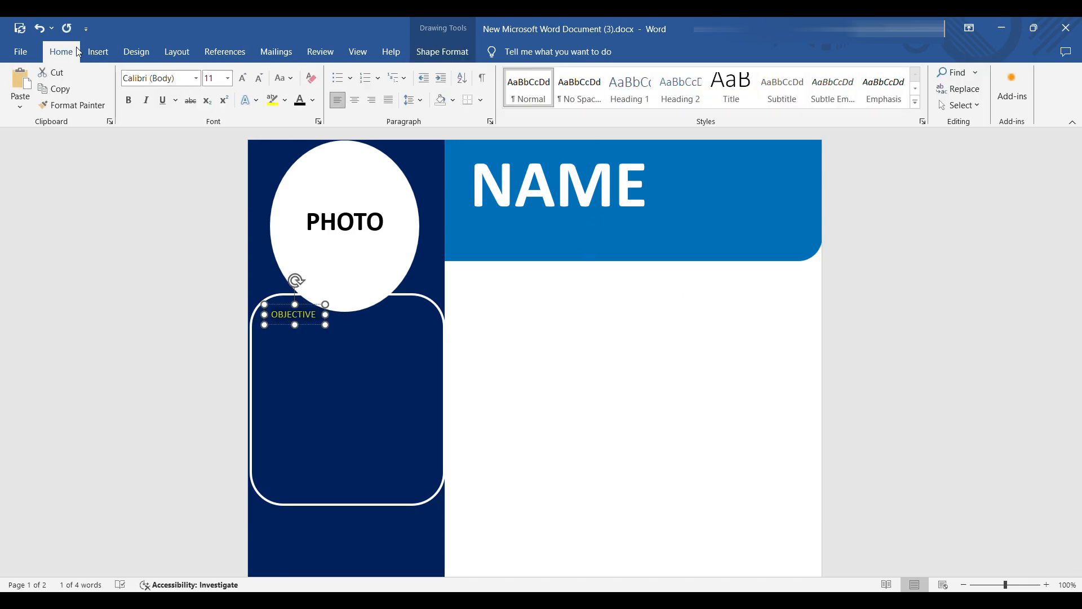
{"action": "left_click", "coordinate": [129, 100]}
{"action": "left_click", "coordinate": [247, 79]}
{"action": "left_click", "coordinate": [246, 79]}
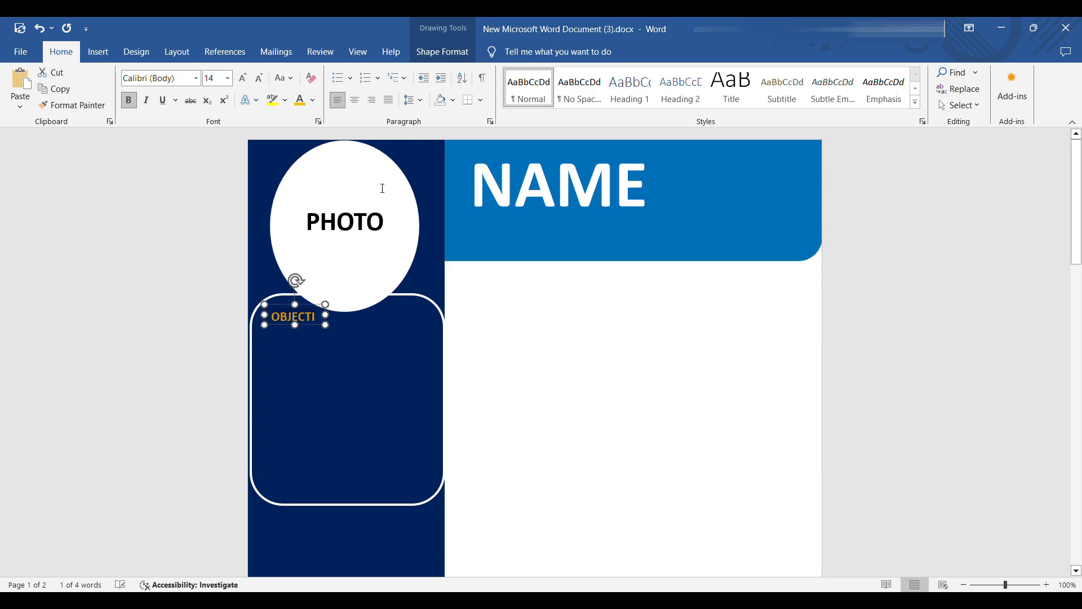
- Widen the OBJECTIVE text box to fit its heading and nudge it and the rounded rectangle into position under the oval
{"action": "left_click_drag", "start_coordinate": [325, 325], "coordinate": [357, 325]}
{"action": "left_click_drag", "start_coordinate": [407, 299], "coordinate": [408, 306]}
{"action": "left_click_drag", "start_coordinate": [324, 307], "coordinate": [319, 309]}
{"action": "left_click", "coordinate": [243, 79]}
{"action": "left_click", "coordinate": [353, 367]}
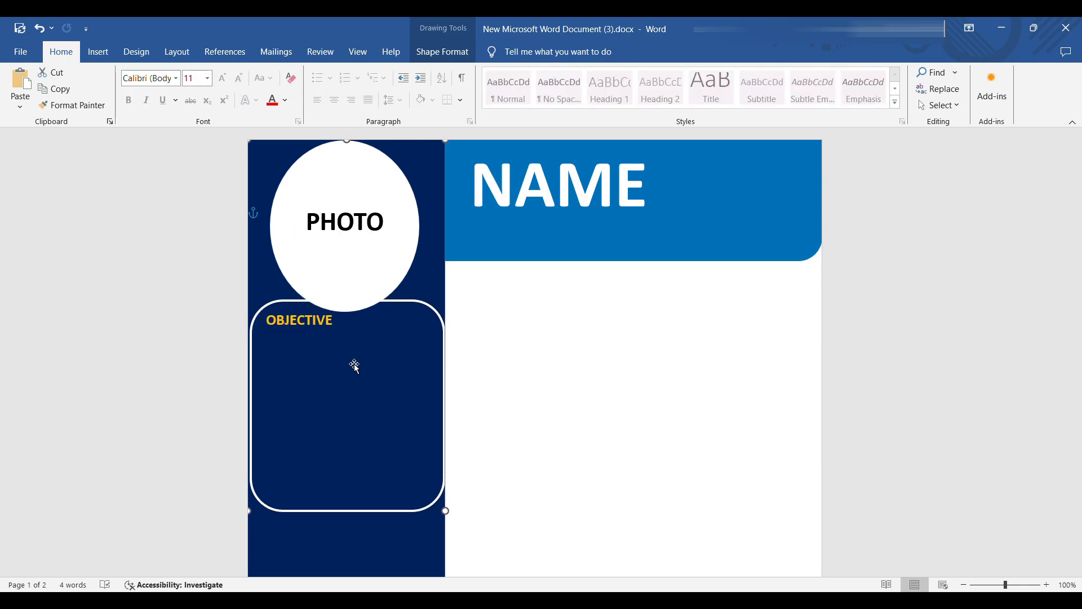
{"action": "left_click", "coordinate": [424, 306]}
{"action": "left_click", "coordinate": [583, 343]}
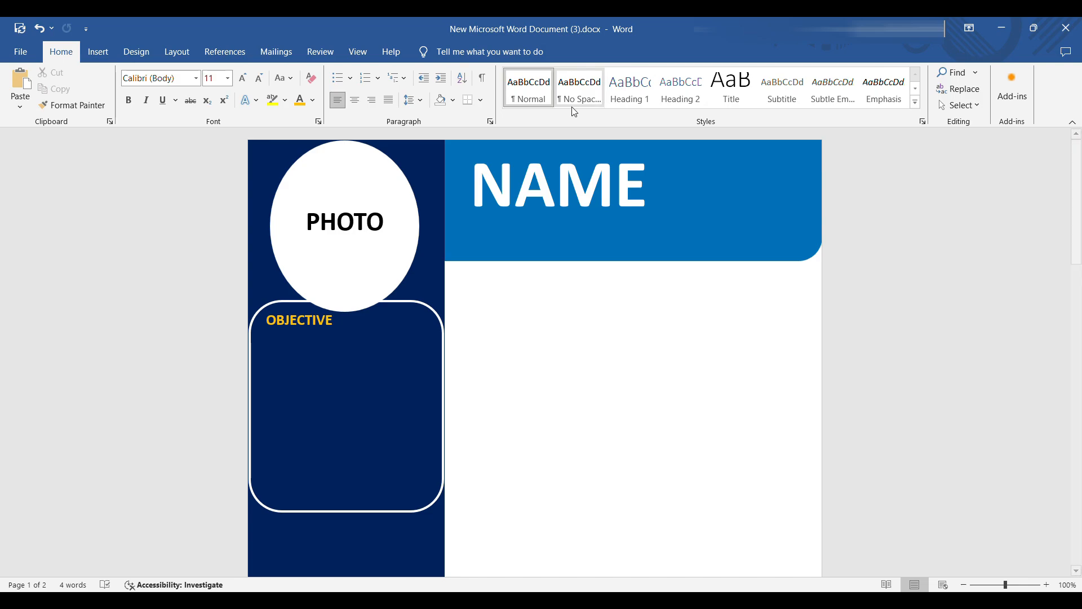
- Draw a text box about 4.96" high and 2.81" wide in the sidebar below the rounded rectangle, without fill or outline
{"action": "left_click", "coordinate": [97, 52]}
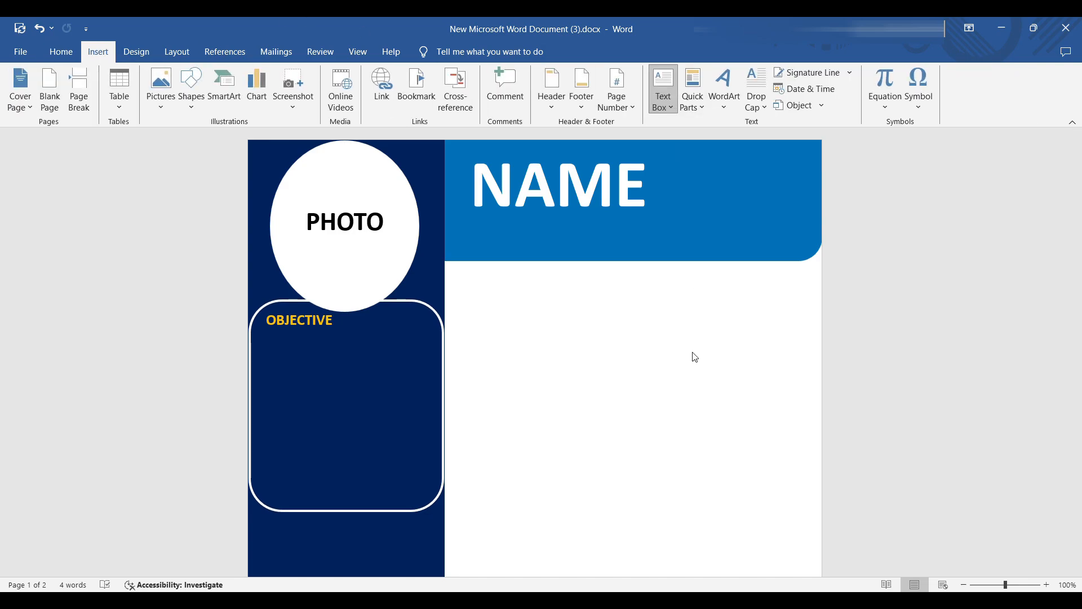
{"action": "left_click_drag", "start_coordinate": [672, 406], "coordinate": [693, 475]}
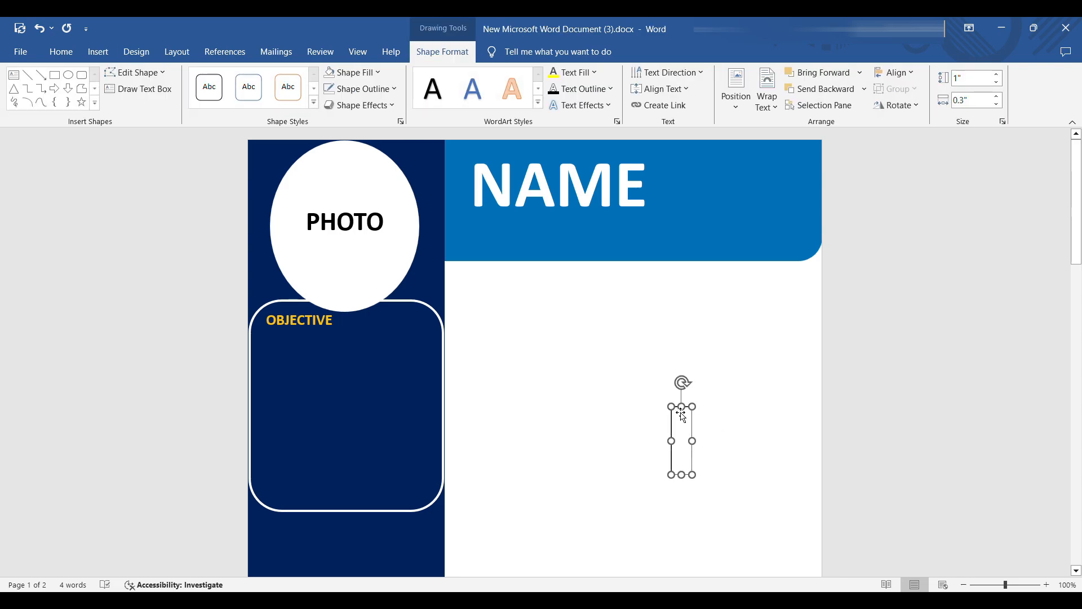
{"action": "left_click_drag", "start_coordinate": [679, 411], "coordinate": [436, 509]}
{"action": "left_click_drag", "start_coordinate": [359, 200], "coordinate": [279, 340]}
{"action": "left_click_drag", "start_coordinate": [380, 339], "coordinate": [442, 423]}
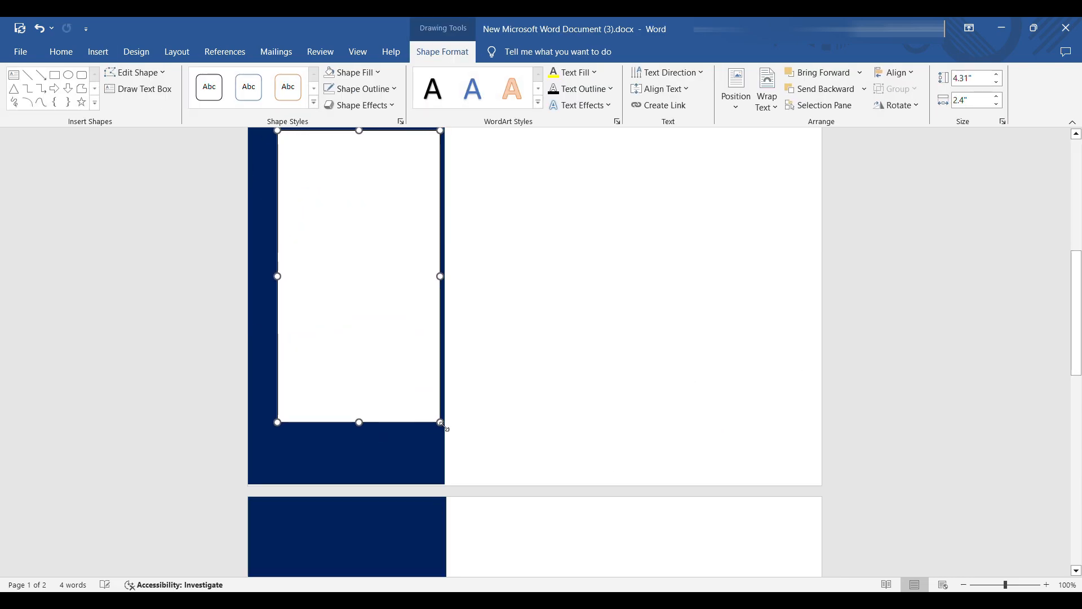
{"action": "left_click_drag", "start_coordinate": [279, 424], "coordinate": [251, 467]}
{"action": "scroll", "coordinate": [350, 217], "scroll_direction": "up", "scroll_amount": 3}
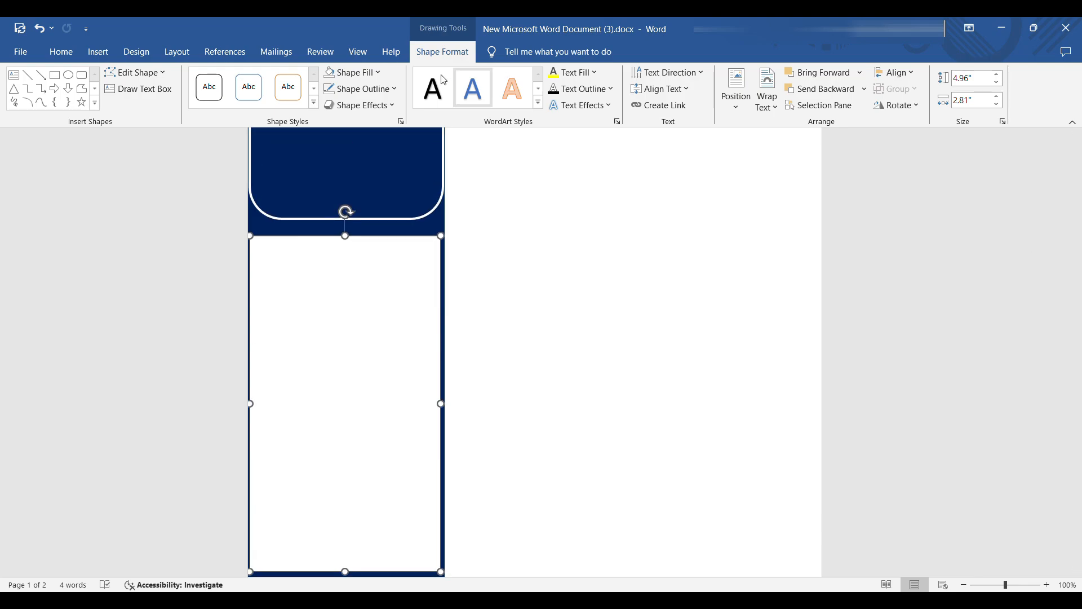
{"action": "left_click", "coordinate": [355, 217]}
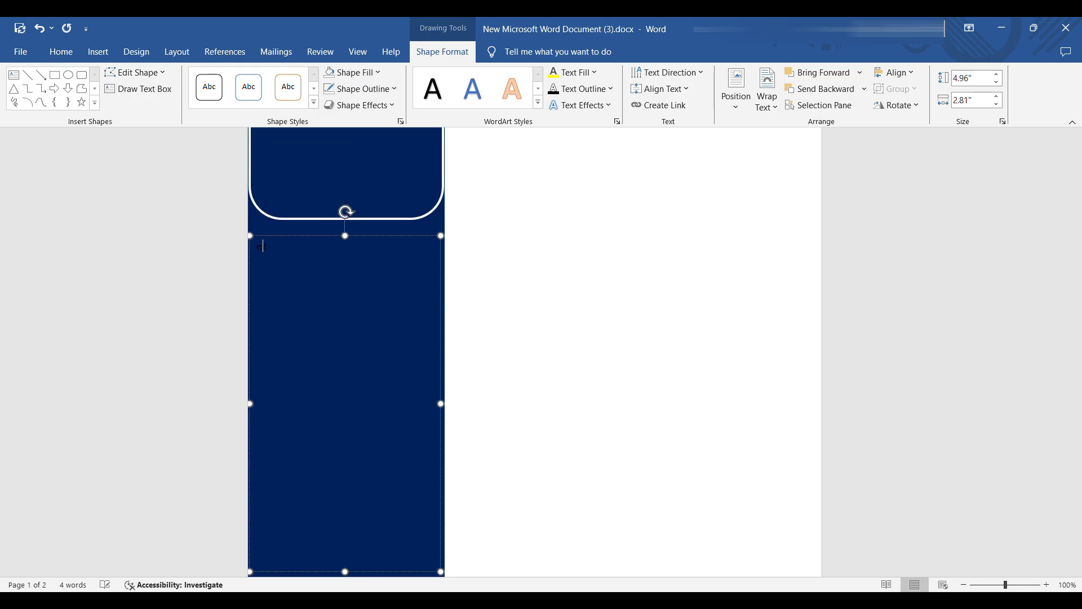
- Insert a white telephone symbol from character code 1f57f at the start of the new sidebar text box
{"action": "key", "text": "BackSpace"}
{"action": "type", "text": "1f57f"}
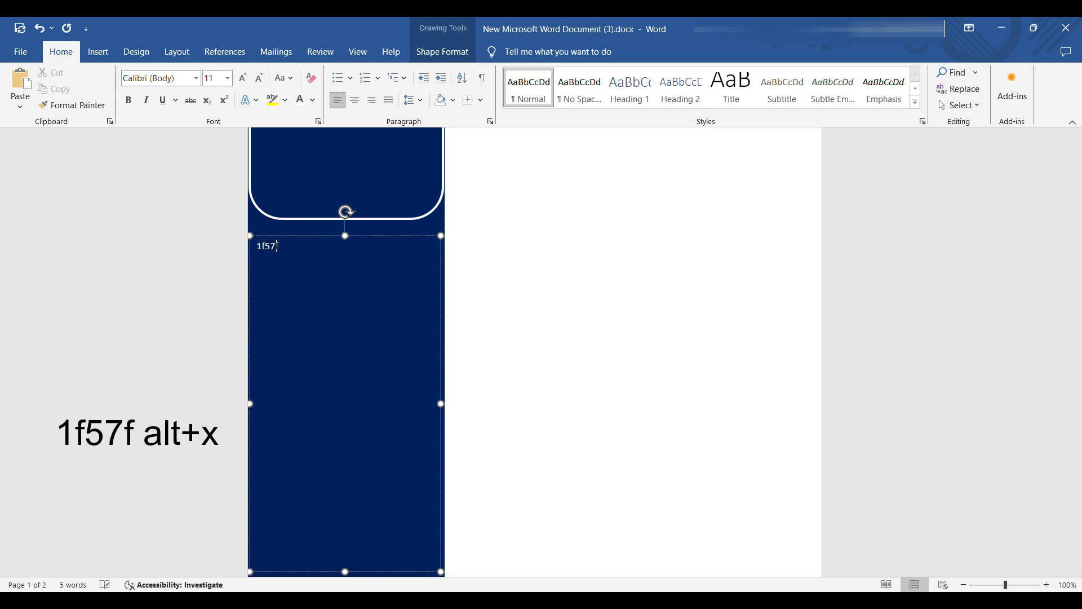
{"action": "key", "text": "alt+x"}
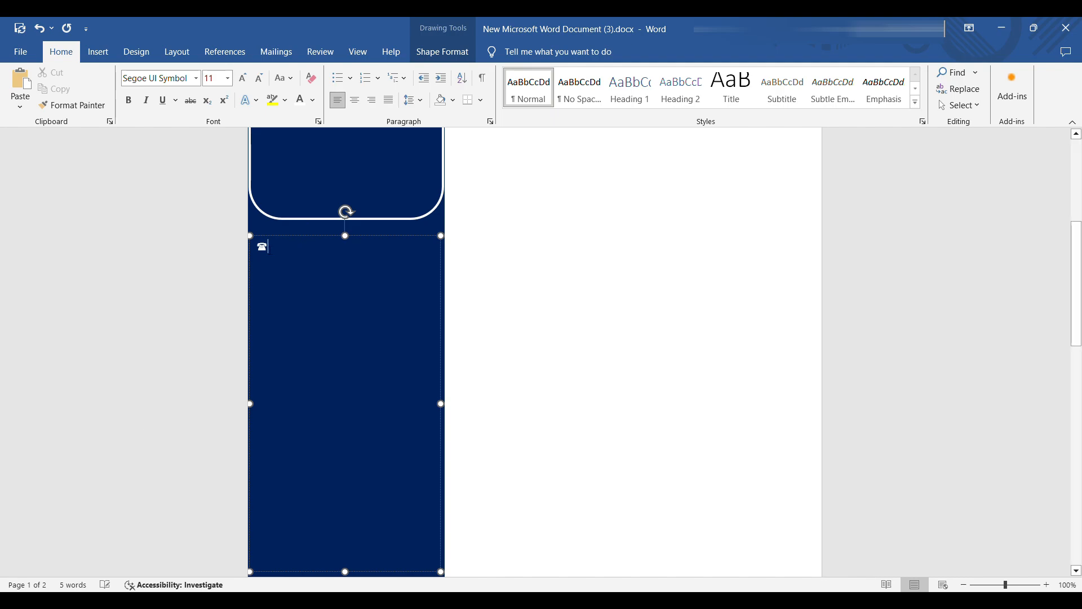
- Set the telephone symbol in the sidebar text box to 16 pt
{"action": "double_click", "coordinate": [257, 250]}
{"action": "left_click", "coordinate": [243, 78]}
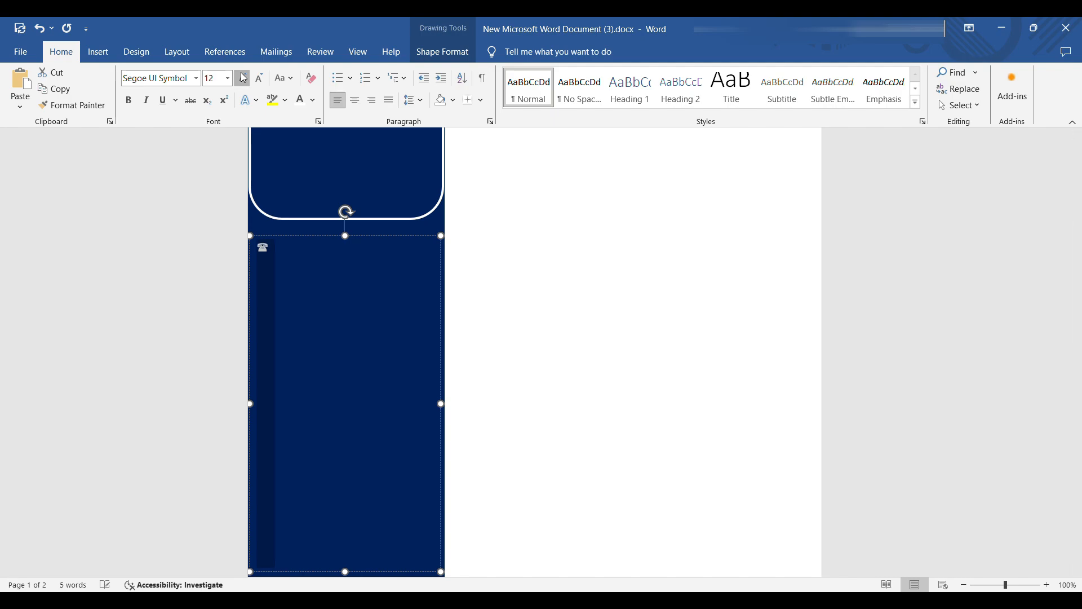
{"action": "left_click", "coordinate": [243, 78]}
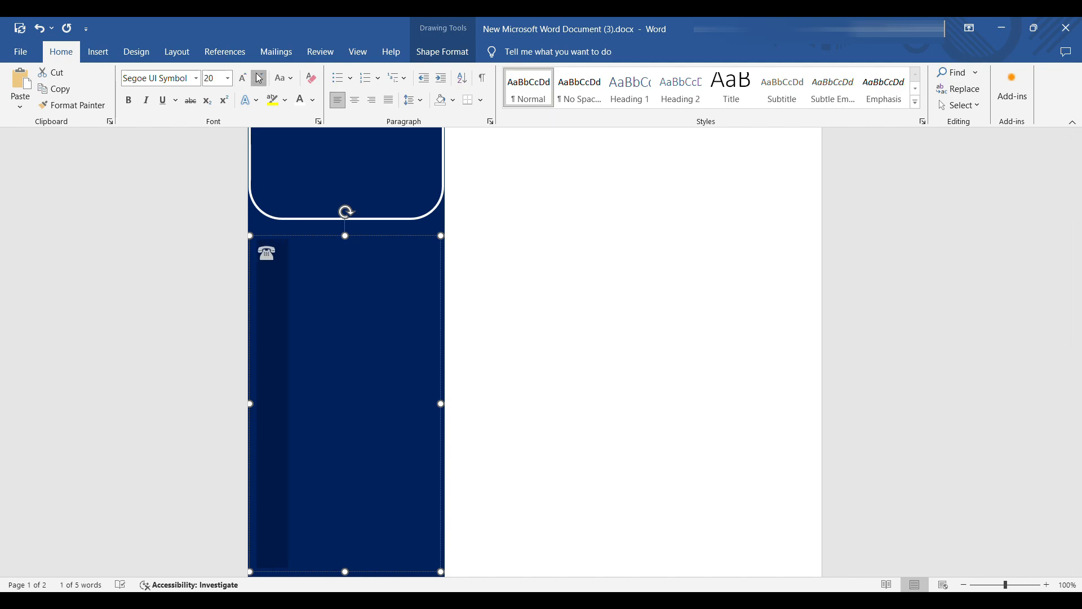
{"action": "left_click", "coordinate": [259, 78]}
{"action": "key", "text": "Right"}
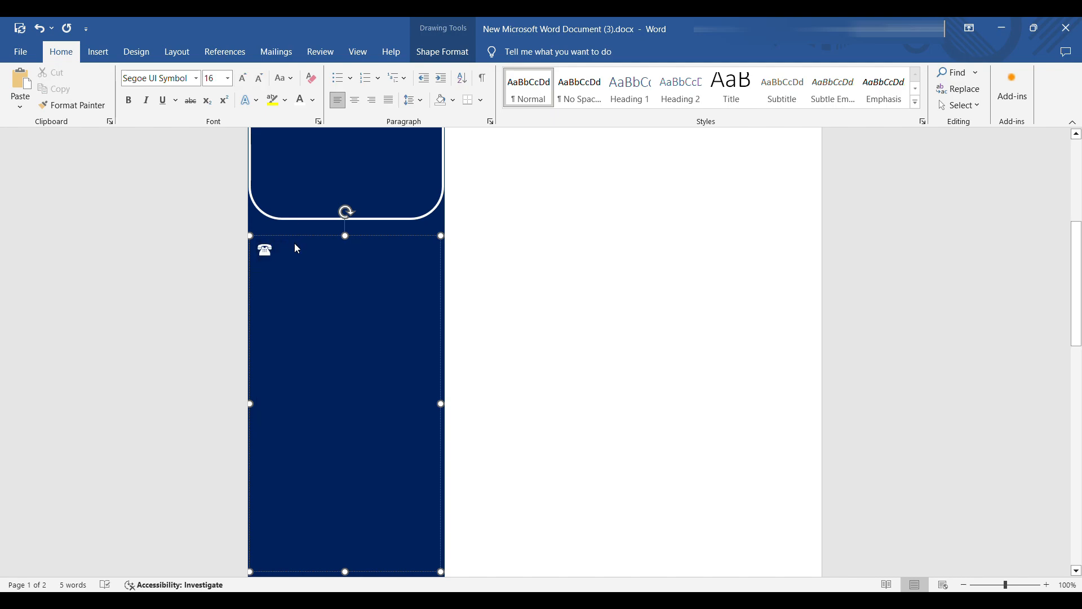
- Enter a placeholder phone number after the telephone symbol
{"action": "type", "text": "980"}
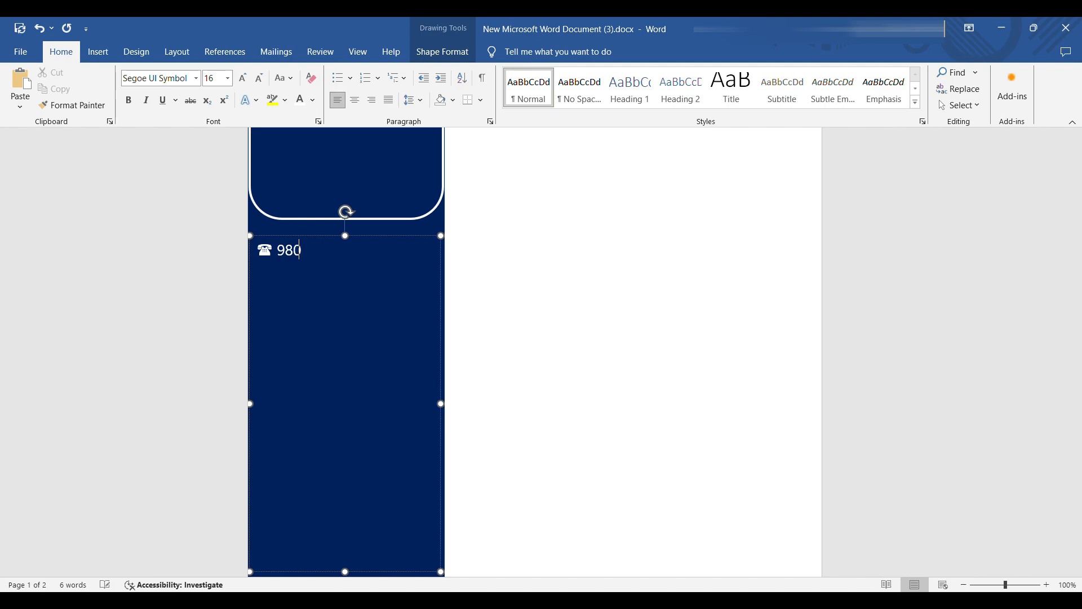
{"action": "type", "text": "00000"}
{"action": "mouse_move", "coordinate": [347, 257]}
{"action": "left_mouse_down"}
{"action": "mouse_move", "coordinate": [294, 259]}
{"action": "mouse_move", "coordinate": [360, 266]}
{"action": "left_mouse_up"}
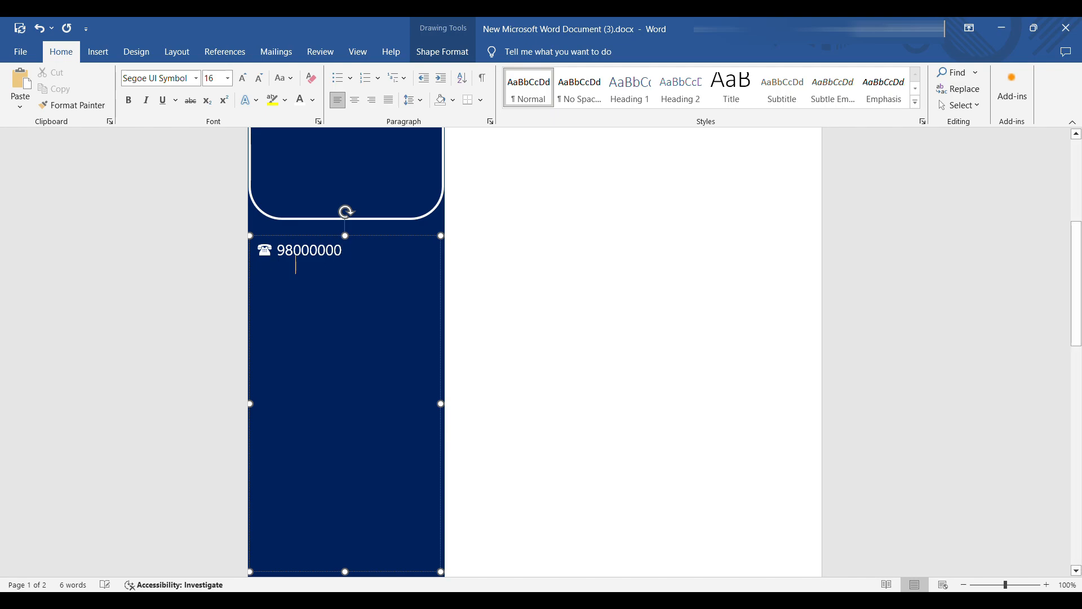
- Add a line below with an envelope symbol from character code 2709, followed by a placeholder e-mail address
{"action": "key", "text": "Return"}
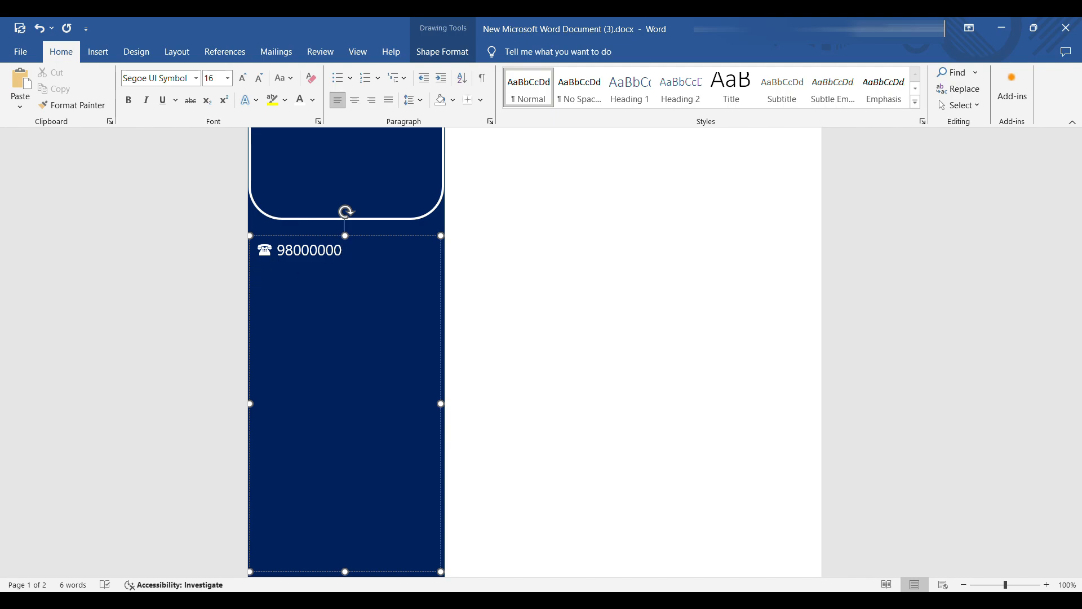
{"action": "type", "text": "2709"}
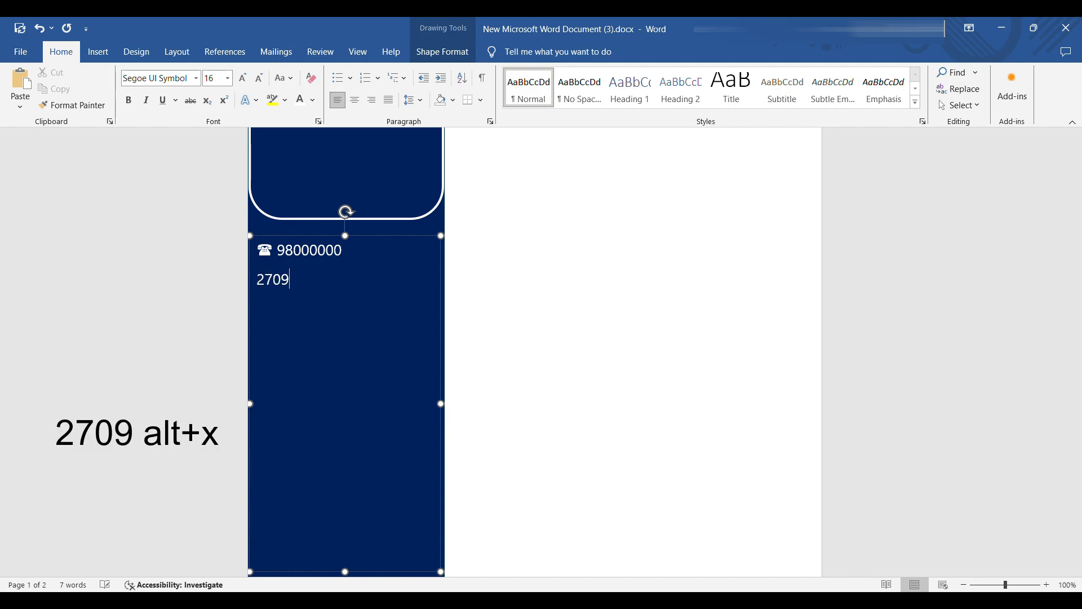
{"action": "key", "text": "alt+x"}
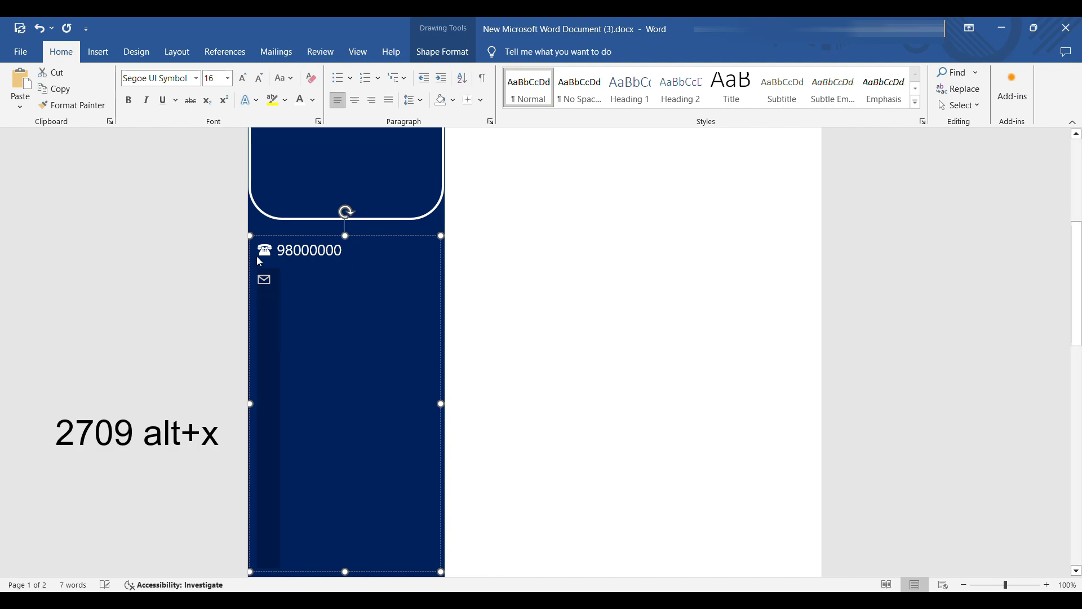
{"action": "type", "text": "abc@gmail.com"}
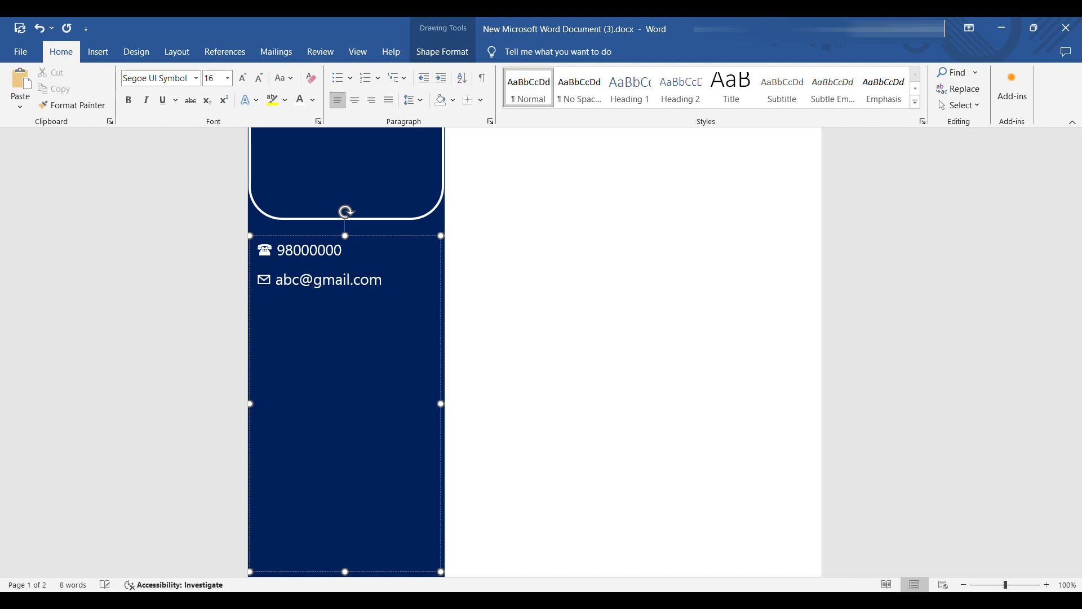
- Set the phone and e-mail lines to bold Tw Cen MT
{"action": "key", "text": "ctrl+a"}
{"action": "left_click", "coordinate": [195, 82]}
{"action": "left_click", "coordinate": [160, 155]}
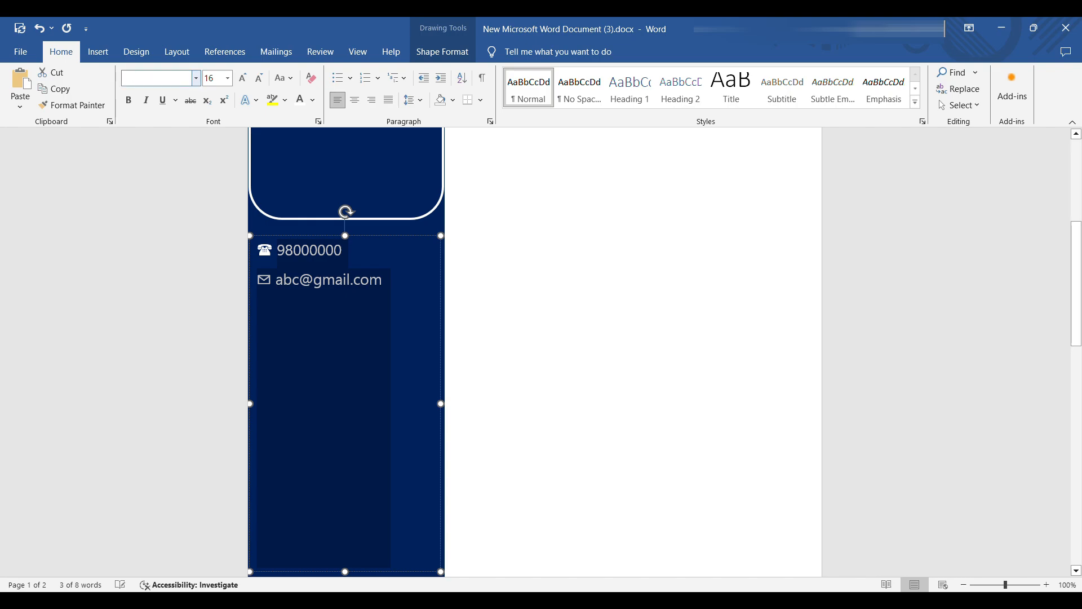
{"action": "left_click", "coordinate": [128, 102]}
{"action": "left_click", "coordinate": [402, 259]}
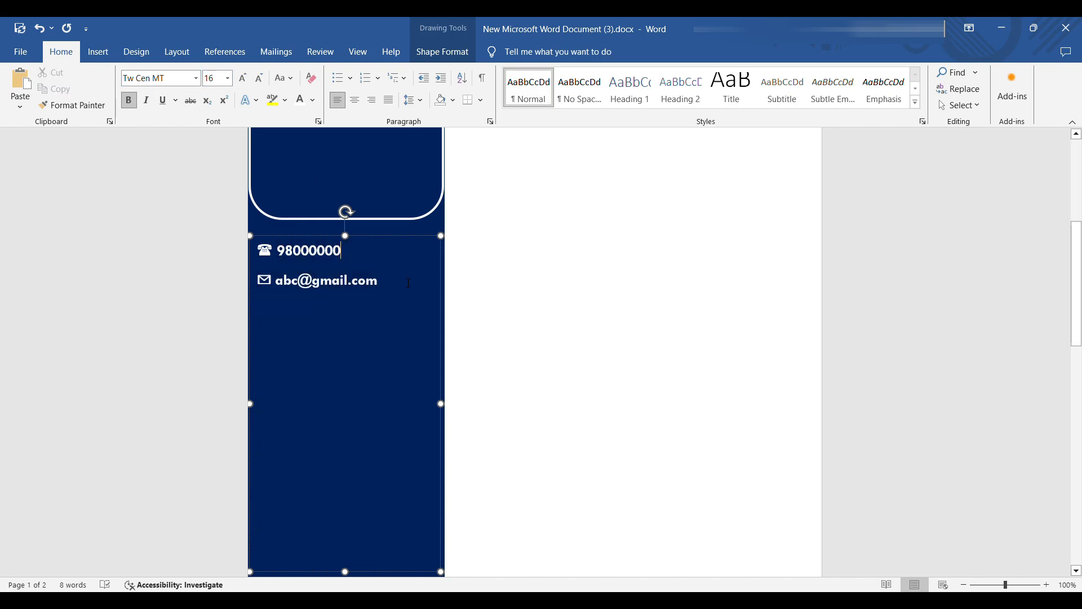
- Add a third contact line with a white location pin symbol and the text "location..."
{"action": "key", "text": "Return"}
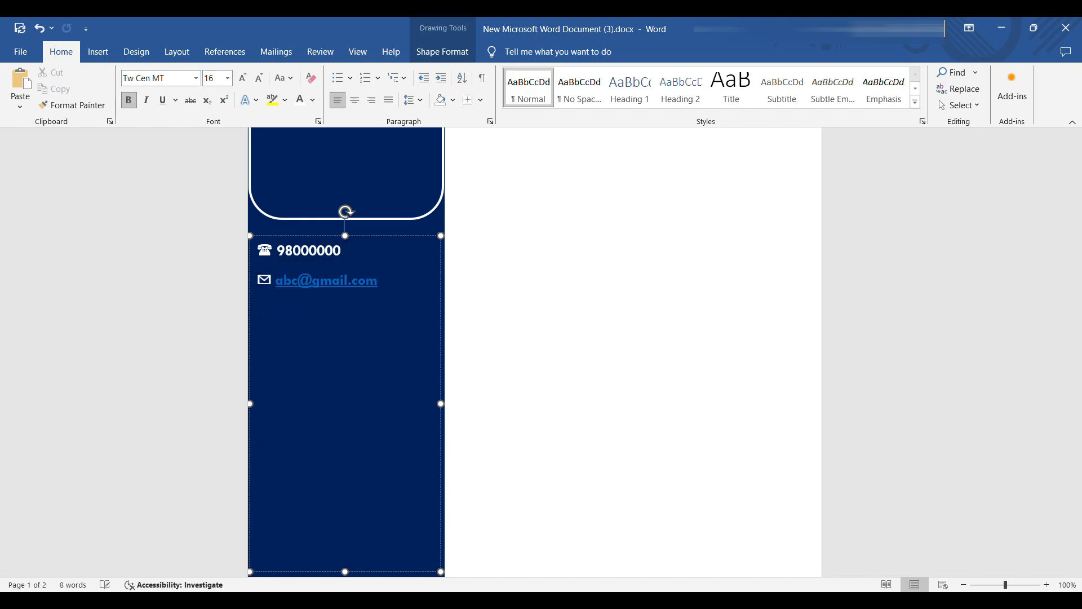
{"action": "left_click", "coordinate": [98, 51]}
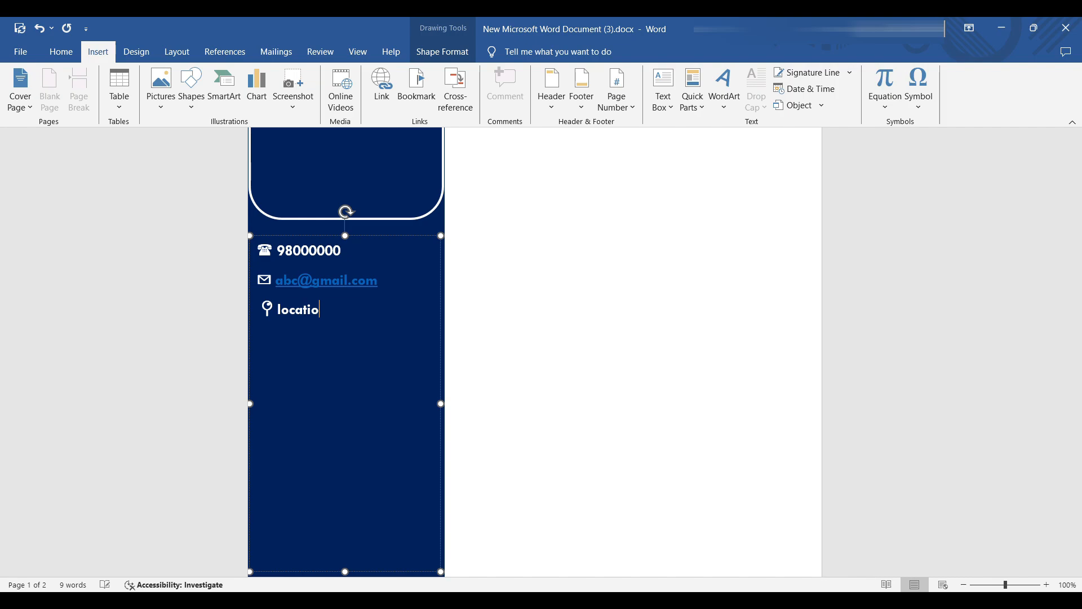
{"action": "type", "text": "location..."}
- Add a gold PERSONAL DETAILS heading below the location line
{"action": "key", "text": "Return"}
{"action": "type", "text": "PERSONAL DETAILS"}
{"action": "left_click_drag", "start_coordinate": [385, 361], "coordinate": [255, 361]}
{"action": "left_click", "coordinate": [443, 51]}
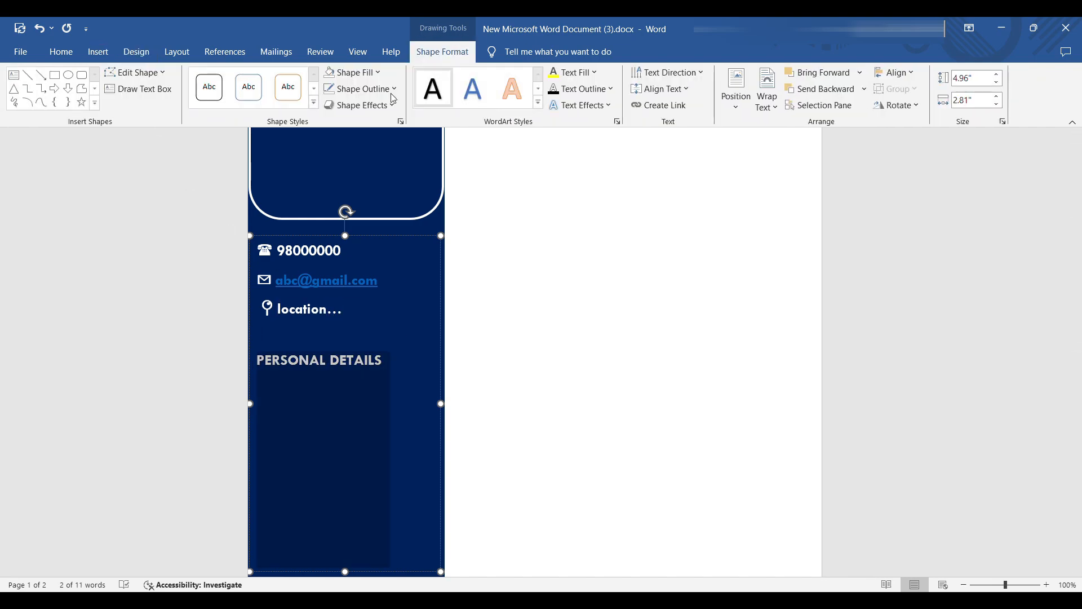
{"action": "left_click", "coordinate": [589, 73]}
{"action": "left_click", "coordinate": [637, 151]}
{"action": "left_click", "coordinate": [61, 51]}
- Add white lines "Nationality: ......." and "Marital Status: ....." under the PERSONAL DETAILS heading
{"action": "left_click", "coordinate": [390, 361]}
{"action": "key", "text": "Return"}
{"action": "left_click", "coordinate": [442, 51]}
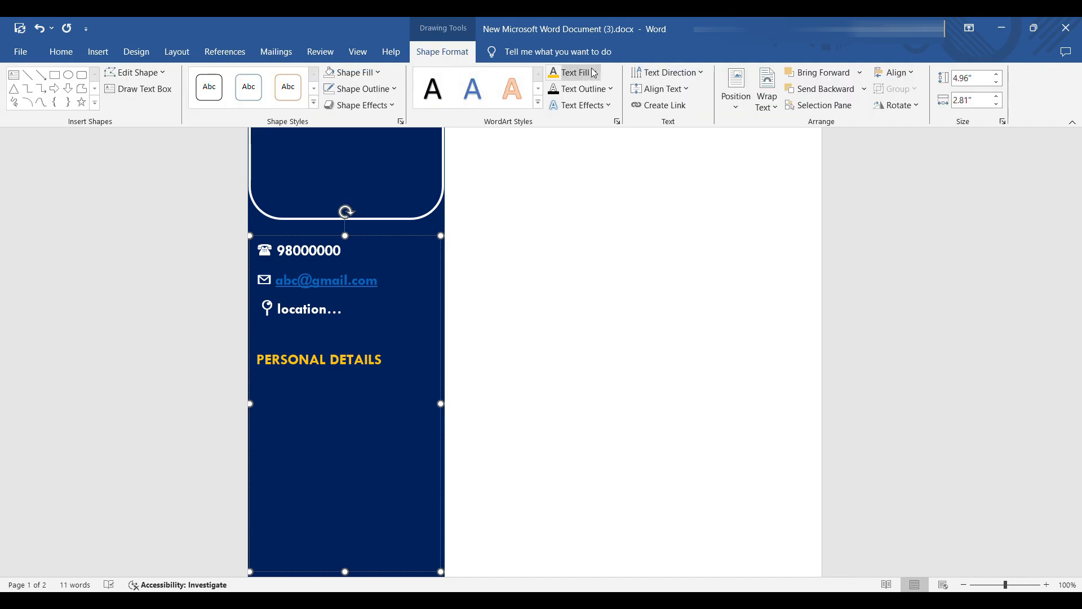
{"action": "left_click", "coordinate": [594, 73]}
{"action": "left_click", "coordinate": [555, 119]}
{"action": "type", "text": "Nationality: ......."}
{"action": "key", "text": "Return"}
{"action": "type", "text": "Marit"}
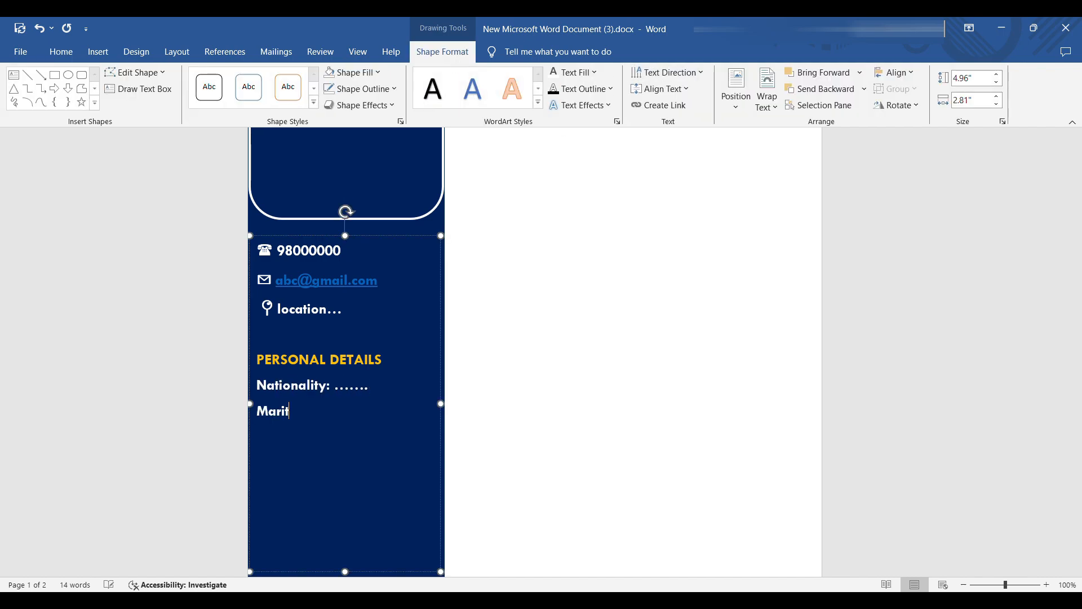
{"action": "type", "text": "al Status: ....."}
{"action": "key", "text": "Return"}
- Add a "Date of Birth: ......" line and a gold EDUCATION heading below it
{"action": "type", "text": "Date of B"}
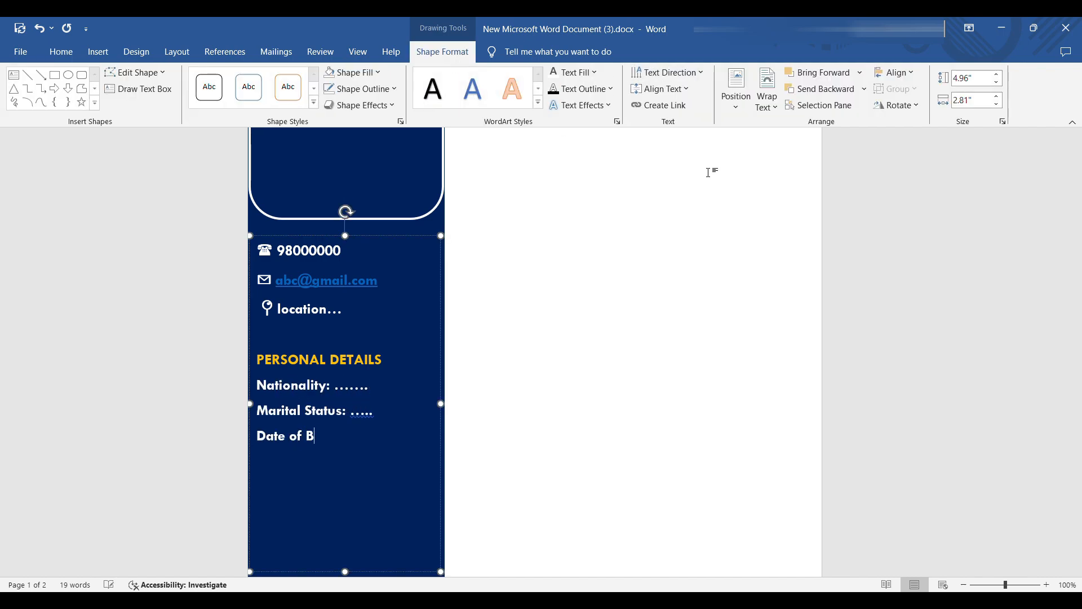
{"action": "type", "text": "irth: /EDUCATION"}
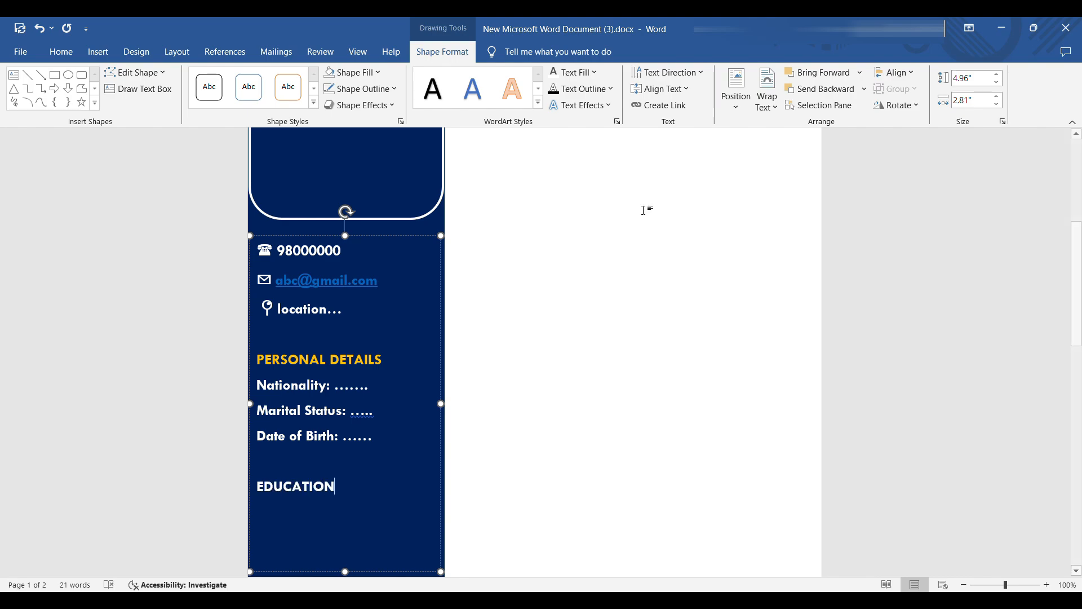
{"action": "left_click_drag", "start_coordinate": [339, 486], "coordinate": [257, 486]}
{"action": "left_click", "coordinate": [589, 74]}
{"action": "left_click", "coordinate": [636, 151]}
- Add three white diamond-bulleted lines of placeholder dots under the EDUCATION heading
{"action": "left_click", "coordinate": [350, 486]}
{"action": "key", "text": "Return"}
{"action": "left_click", "coordinate": [592, 74]}
{"action": "left_click", "coordinate": [61, 52]}
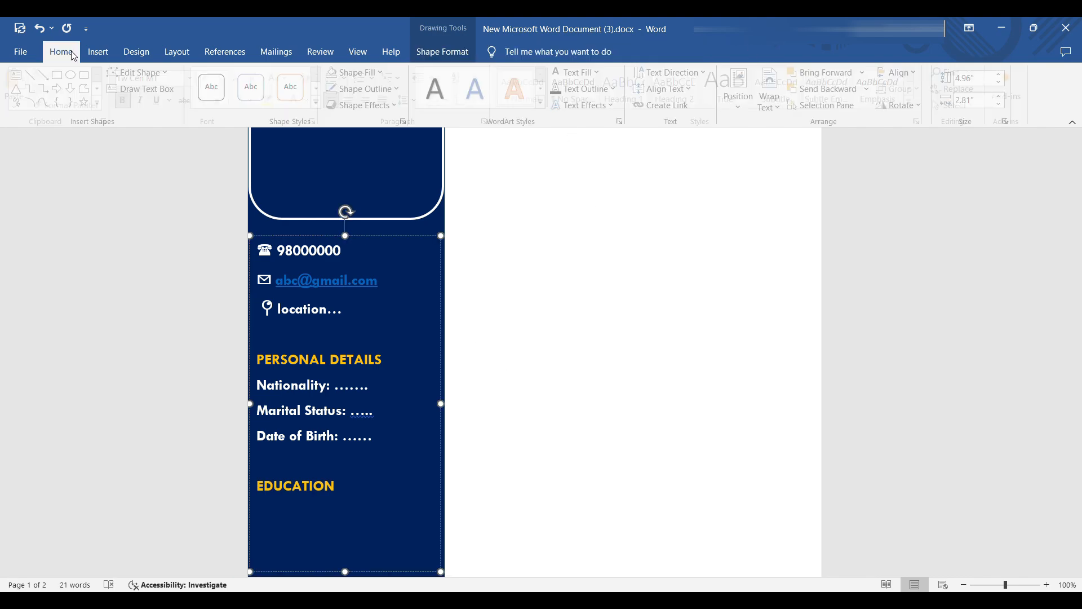
{"action": "left_click", "coordinate": [338, 78]}
{"action": "type", "text": "......"}
{"action": "key", "text": "Return"}
{"action": "type", "text": "......"}
{"action": "key", "text": "Return"}
{"action": "type", "text": "......."}
{"action": "key", "text": "Return"}
{"action": "key", "text": "BackSpace"}
- Draw a text box about 1.63" high and 1.99" wide at the start of the second page's sidebar
{"action": "left_click_drag", "start_coordinate": [1077, 293], "coordinate": [1076, 347]}
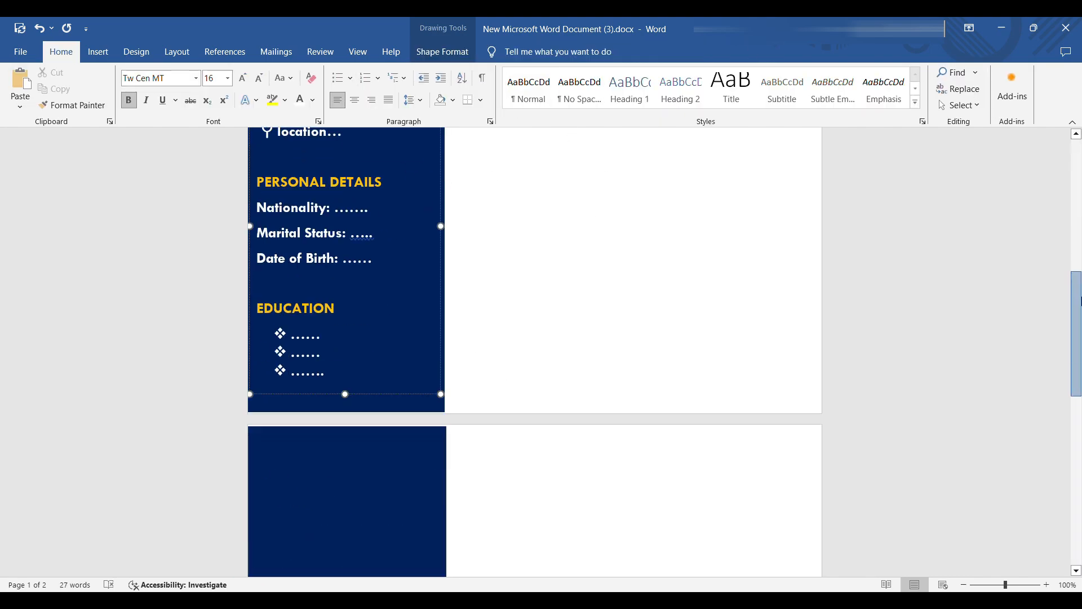
{"action": "left_click", "coordinate": [349, 479]}
{"action": "left_click", "coordinate": [98, 51]}
{"action": "left_click", "coordinate": [664, 100]}
{"action": "left_click", "coordinate": [693, 474]}
{"action": "left_click_drag", "start_coordinate": [266, 402], "coordinate": [400, 513]}
- Enlarge the page-two text box to about 6.88" high and 2.79" wide and remove its fill and outline
{"action": "left_click_drag", "start_coordinate": [1077, 379], "coordinate": [1081, 460]}
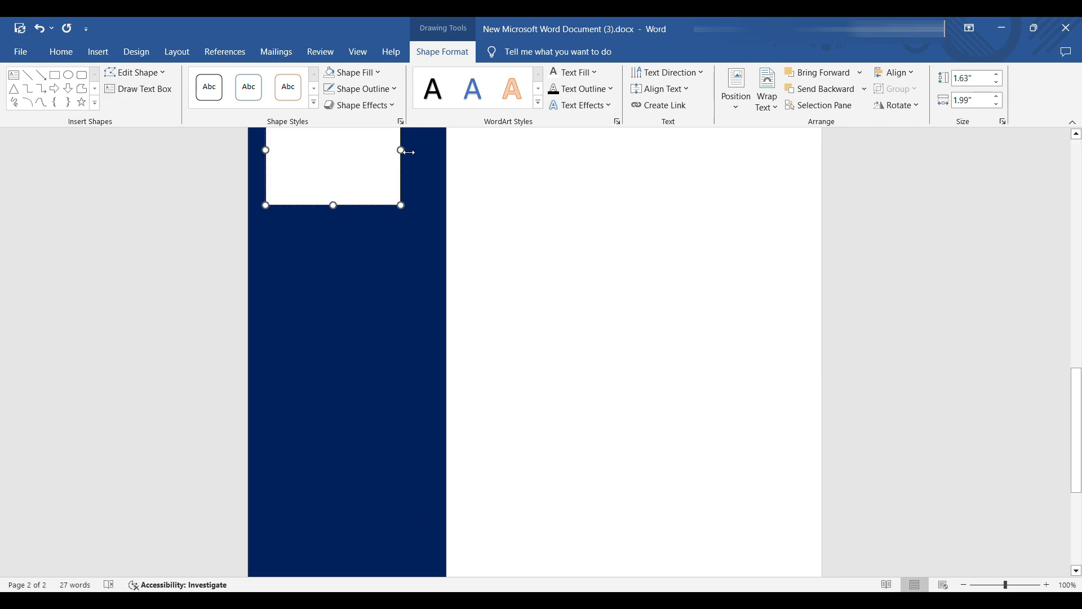
{"action": "left_click_drag", "start_coordinate": [401, 150], "coordinate": [442, 150]}
{"action": "left_click_drag", "start_coordinate": [265, 187], "coordinate": [253, 188]}
{"action": "left_click_drag", "start_coordinate": [347, 243], "coordinate": [347, 576]}
{"action": "left_click", "coordinate": [355, 73]}
{"action": "left_click", "coordinate": [361, 204]}
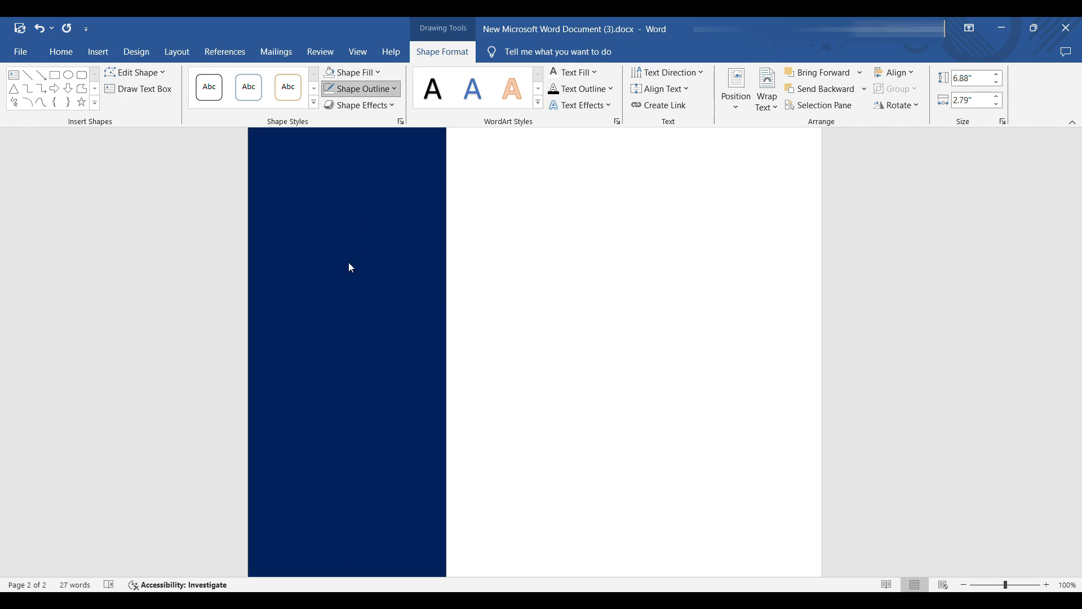
- Enter the heading TRAINING & CERTIFICATE in the page-two text box and make it bold, 16 pt and gold
{"action": "left_click", "coordinate": [351, 265]}
{"action": "type", "text": "TRAINING & CERTI"}
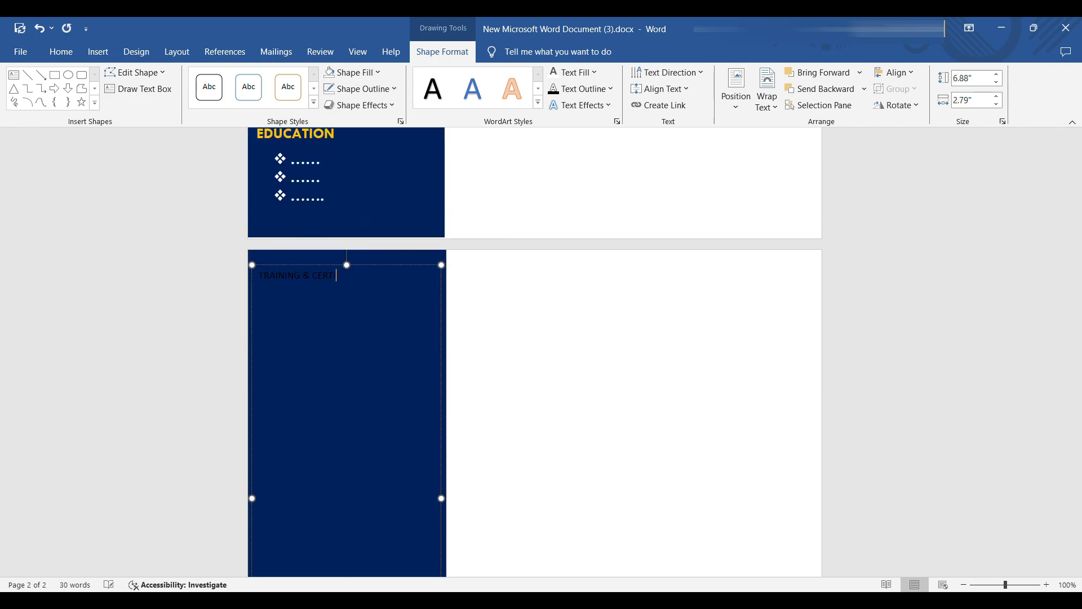
{"action": "type", "text": "FICATE"}
{"action": "left_click_drag", "start_coordinate": [260, 275], "coordinate": [366, 275]}
{"action": "left_click", "coordinate": [61, 51]}
{"action": "left_click", "coordinate": [442, 51]}
- Add four white diamond-bulleted lines of placeholder dots under the TRAINING & CERTIFICATE heading
{"action": "key", "text": "Return"}
{"action": "left_click", "coordinate": [338, 78]}
{"action": "type", "text": "......."}
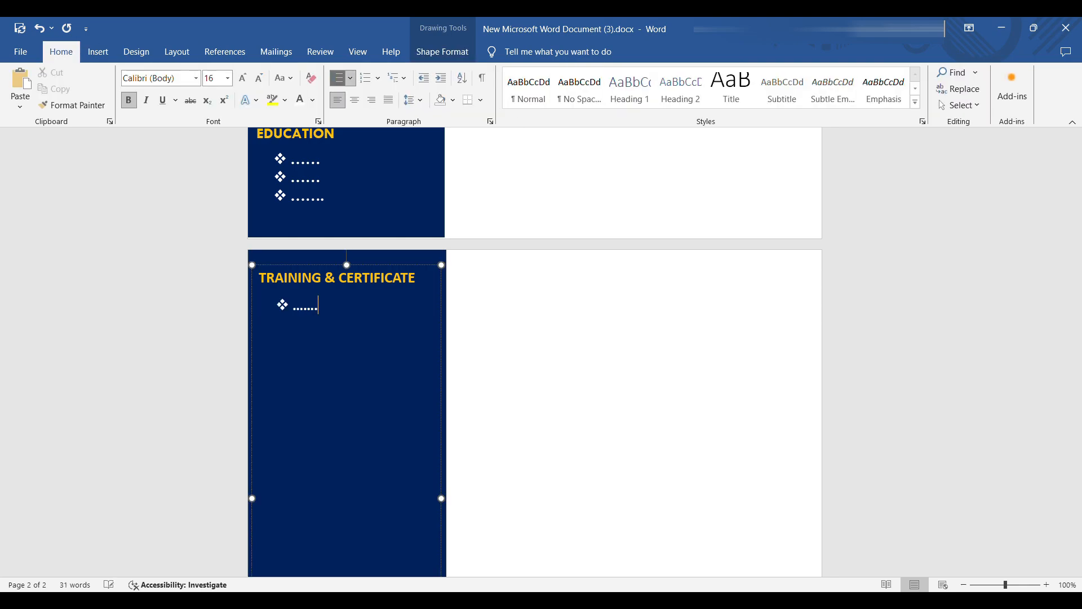
{"action": "key", "text": "Return"}
{"action": "type", "text": "......."}
{"action": "key", "text": "Return"}
{"action": "type", "text": "......."}
{"action": "key", "text": "Return"}
{"action": "type", "text": "........"}
- Add a gold SKILLS heading with five white diamond-bulleted placeholder lines below it
{"action": "key", "text": "Return"}
{"action": "key", "text": "Return"}
{"action": "key", "text": "Return"}
{"action": "type", "text": "SKILLS "}
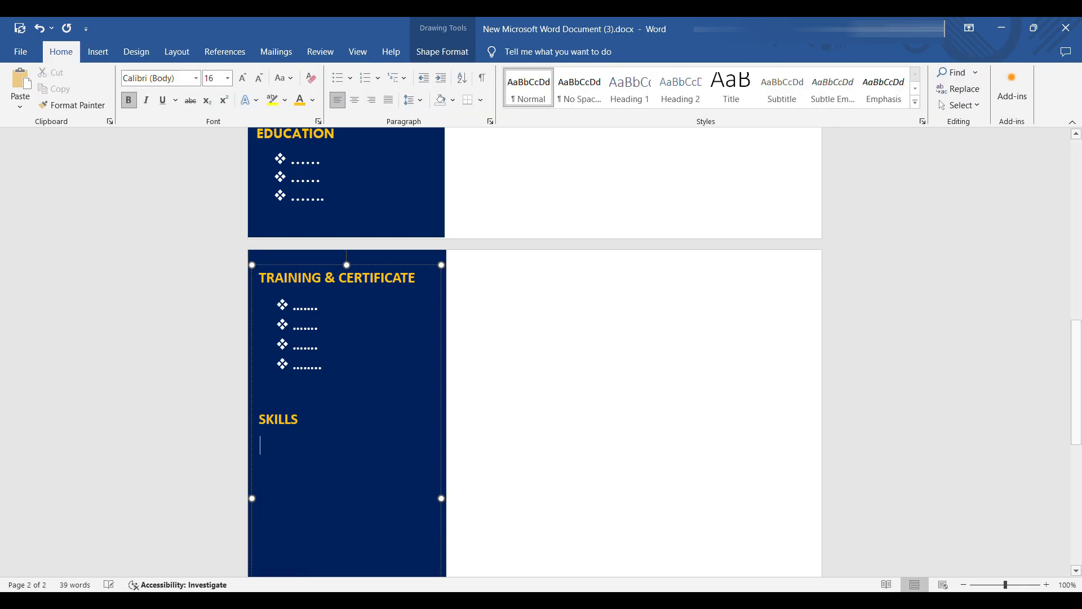
{"action": "type", "text": "......."}
{"action": "key", "text": "Return"}
{"action": "type", "text": "........ .......... ......... ......."}
{"action": "key", "text": "Return"}
- Add a gold PASSPORT DETAILS heading with three white diamond-bulleted placeholder lines below it
{"action": "key", "text": "Return"}
{"action": "key", "text": "Return"}
{"action": "type", "text": "PASSPORT DETAILS"}
{"action": "key", "text": "Return"}
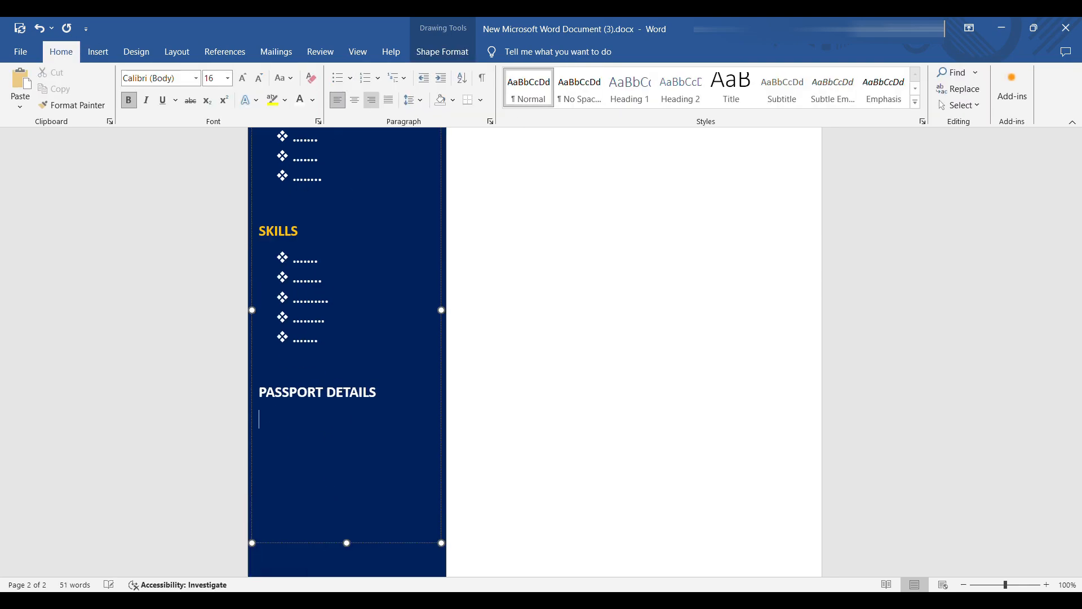
{"action": "left_click", "coordinate": [339, 76]}
{"action": "type", "text": "......... ......... ........."}
{"action": "left_click_drag", "start_coordinate": [259, 392], "coordinate": [376, 392]}
{"action": "left_click", "coordinate": [312, 100]}
- Extend the page-two text box further down the sidebar and add a gold LANGUAGE heading after the passport bullets
{"action": "scroll", "coordinate": [911, 360], "scroll_direction": "down", "scroll_amount": 4}
{"action": "left_click_drag", "start_coordinate": [346, 302], "coordinate": [347, 496]}
{"action": "left_click", "coordinate": [325, 220]}
{"action": "key", "text": "Return"}
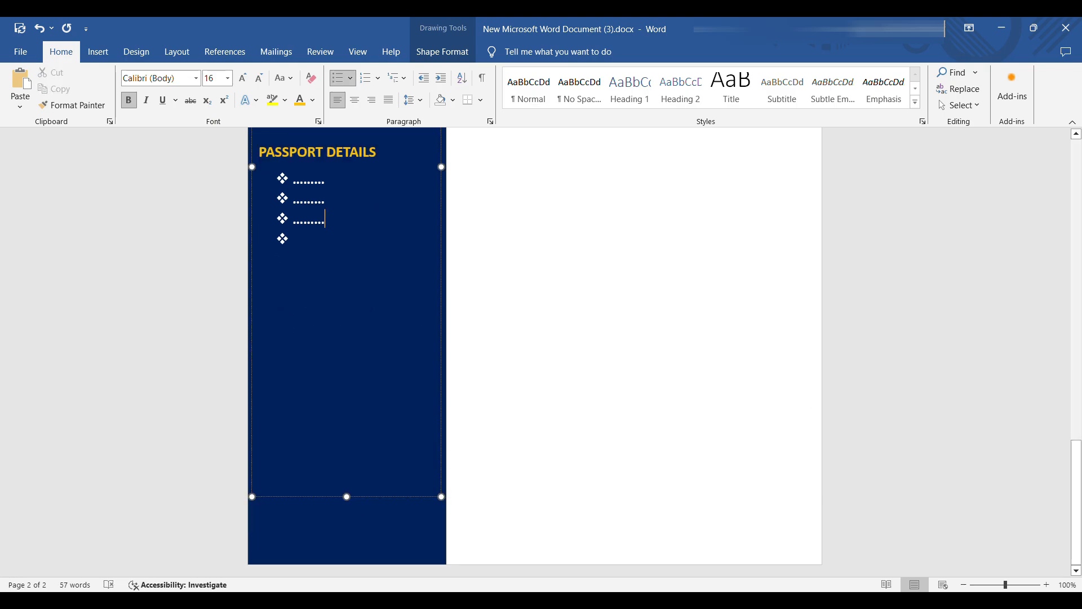
{"action": "key", "text": "Return"}
{"action": "key", "text": "Return"}
{"action": "type", "text": "LANGUAGE"}
{"action": "left_click_drag", "start_coordinate": [259, 274], "coordinate": [329, 274]}
{"action": "left_click", "coordinate": [300, 101]}
- Add four white diamond-bulleted lines of placeholder dots under the LANGUAGE heading
{"action": "key", "text": "End"}
{"action": "key", "text": "Return"}
{"action": "left_click", "coordinate": [312, 100]}
{"action": "left_click", "coordinate": [338, 78]}
{"action": "type", "text": "......"}
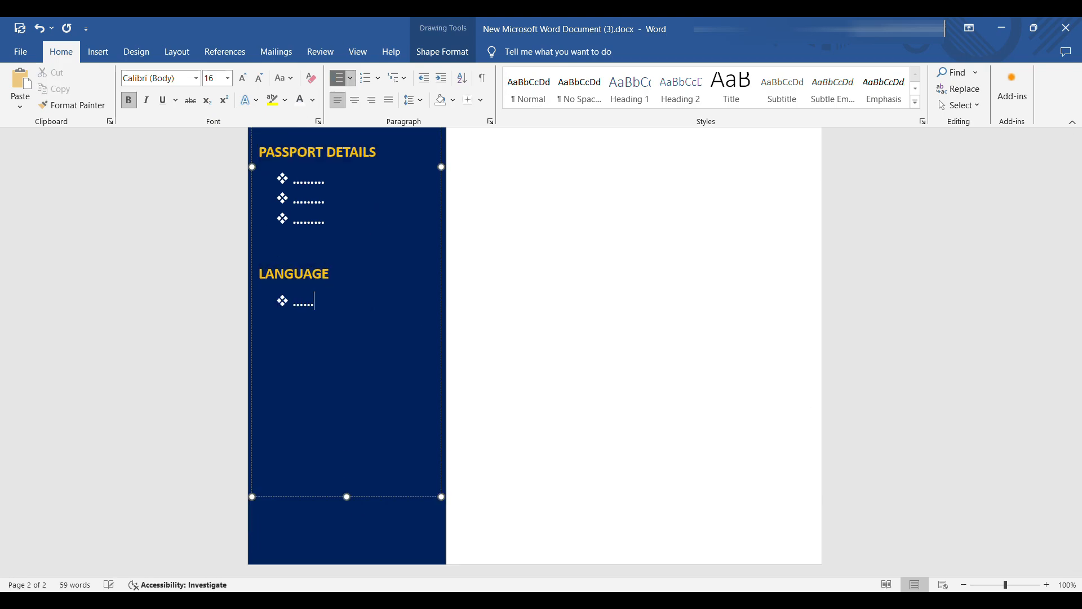
{"action": "type", "text": ".. ........ ........ ........"}
{"action": "key", "text": "Return"}
{"action": "key", "text": "Return"}
- Enter the heading "EXPERIENCE:" in the white area of page one below the name banner
{"action": "left_click", "coordinate": [636, 338]}
{"action": "left_click_drag", "start_coordinate": [1076, 474], "coordinate": [1076, 172]}
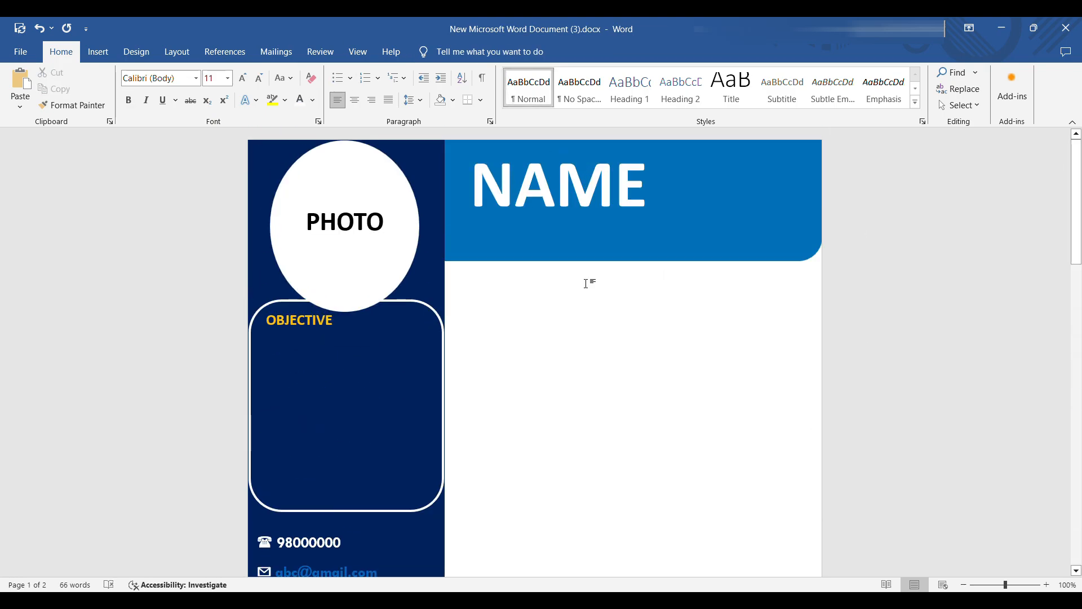
{"action": "left_click", "coordinate": [477, 298]}
{"action": "type", "text": "EXPERIENCE:"}
- Format the EXPERIENCE: heading as bold, 18 pt and gold
{"action": "key", "text": "shift+Home"}
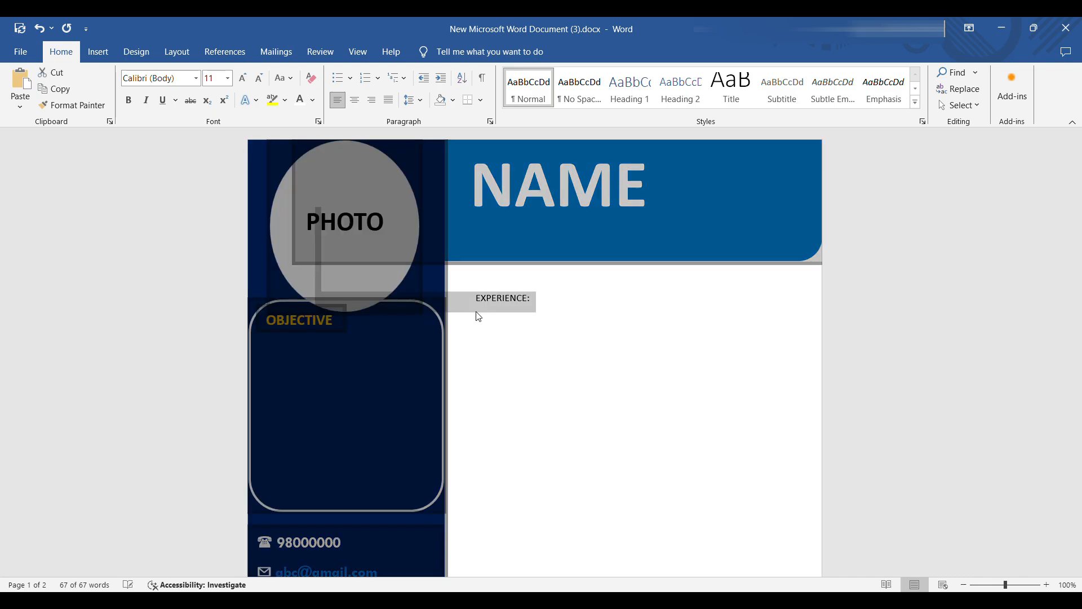
{"action": "left_click", "coordinate": [242, 78]}
{"action": "left_click", "coordinate": [242, 78]}
{"action": "left_click", "coordinate": [242, 78]}
{"action": "left_click", "coordinate": [243, 78]}
{"action": "left_click", "coordinate": [128, 100]}
{"action": "left_click", "coordinate": [300, 100]}
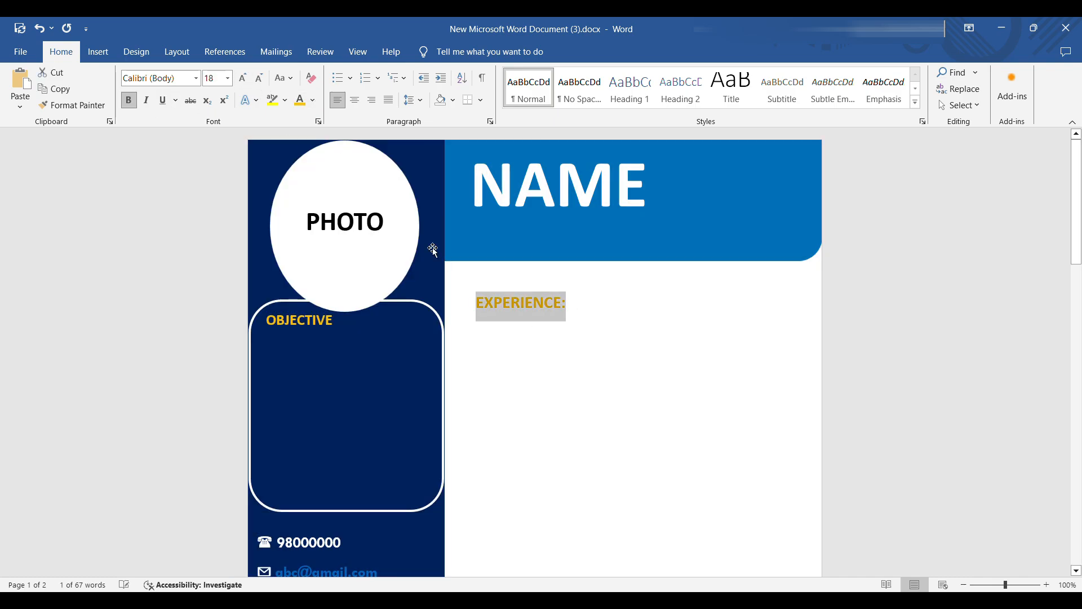
{"action": "left_click", "coordinate": [469, 313]}
- Paste the copied work-experience text below the EXPERIENCE: heading
{"action": "left_click", "coordinate": [604, 307]}
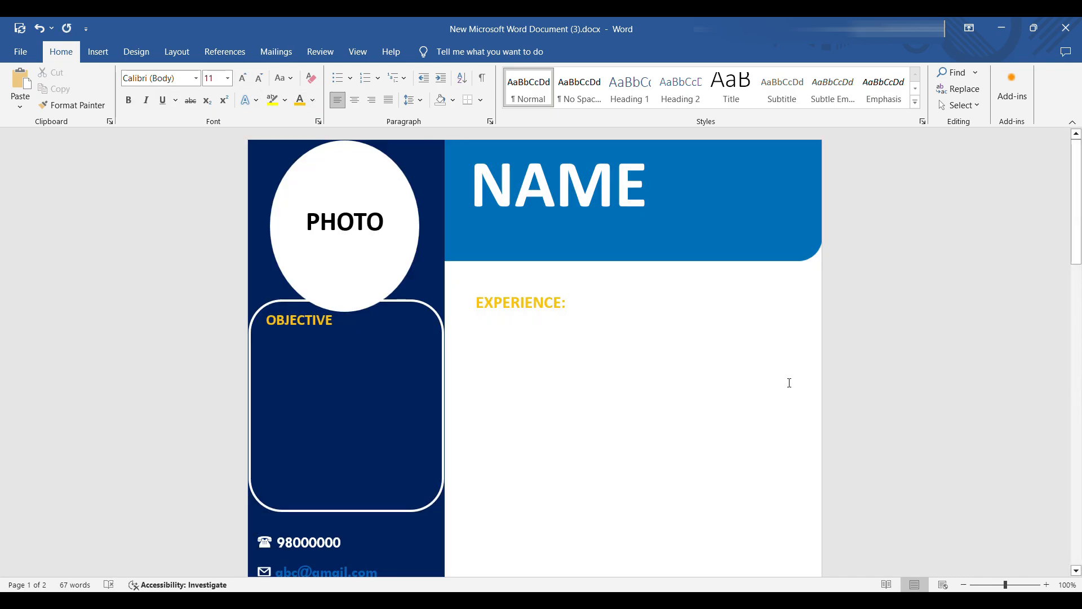
{"action": "key", "text": "ctrl+v"}
{"action": "scroll", "coordinate": [1077, 261], "scroll_direction": "down", "scroll_amount": 2}
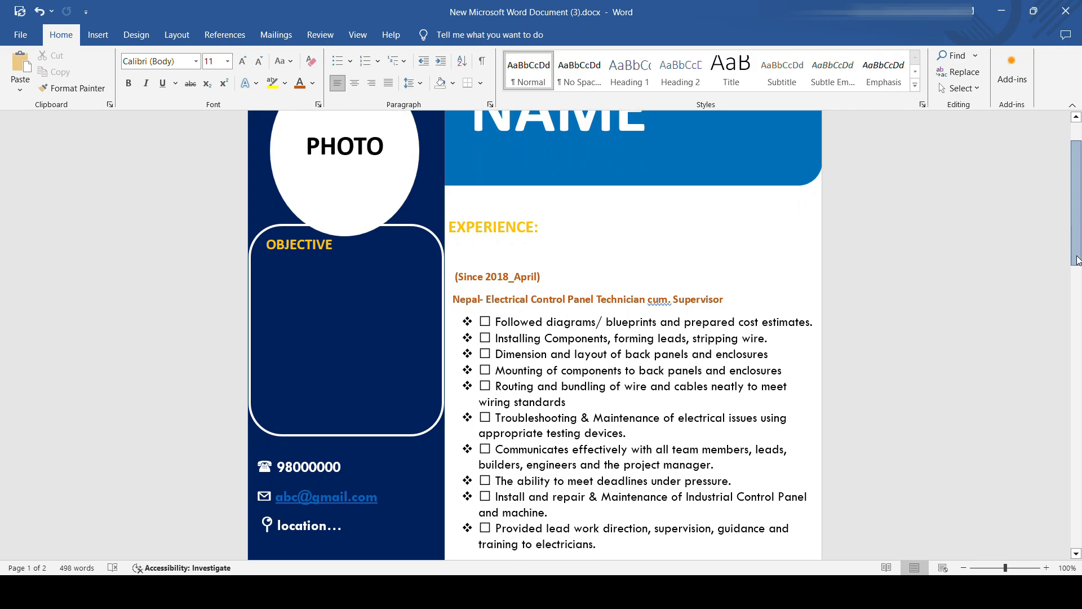
- Review the pasted text down to the end of page two and open the print preview of the résumé
{"action": "left_click_drag", "start_coordinate": [1078, 260], "coordinate": [1079, 541]}
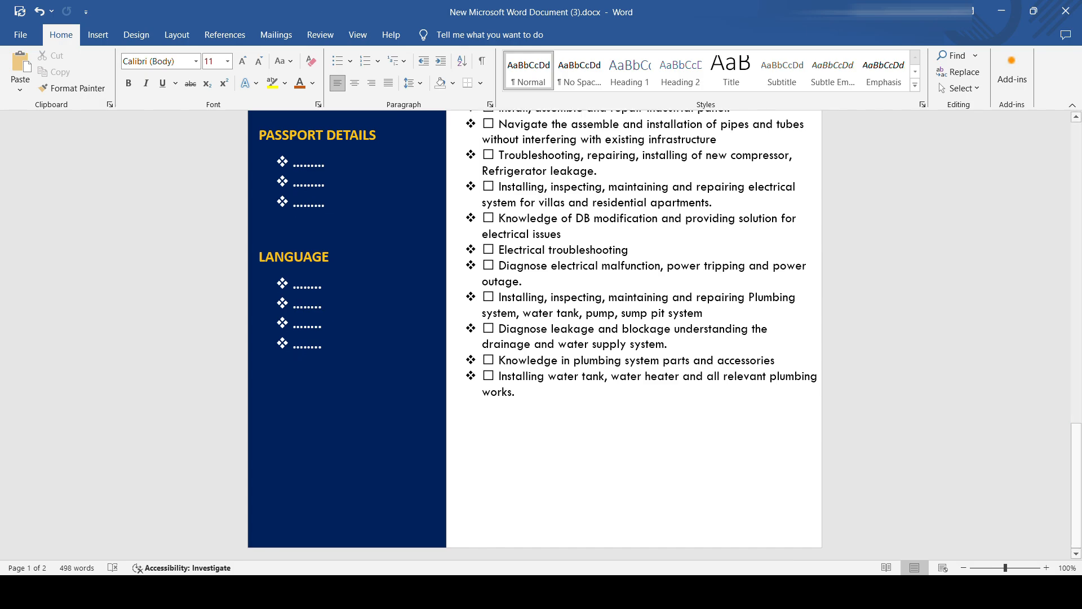
{"action": "left_click", "coordinate": [21, 35]}
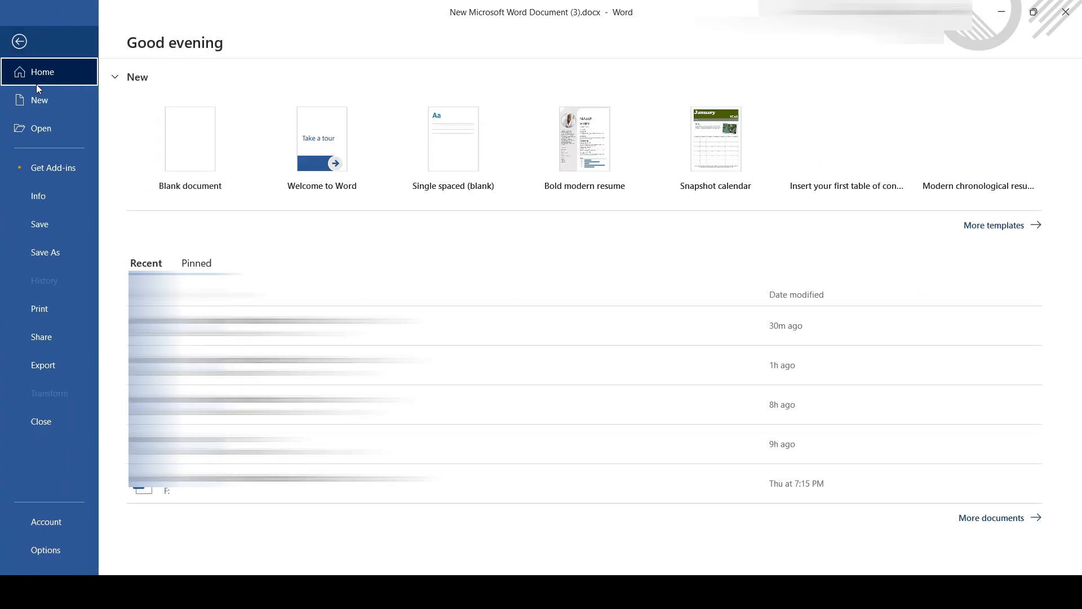
{"action": "left_click", "coordinate": [44, 307]}
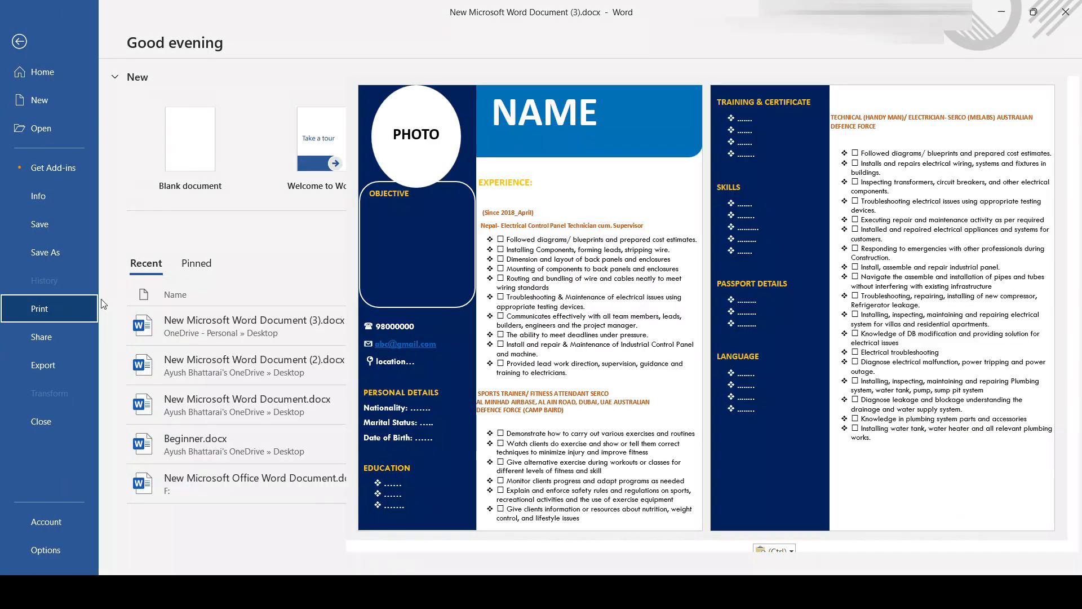